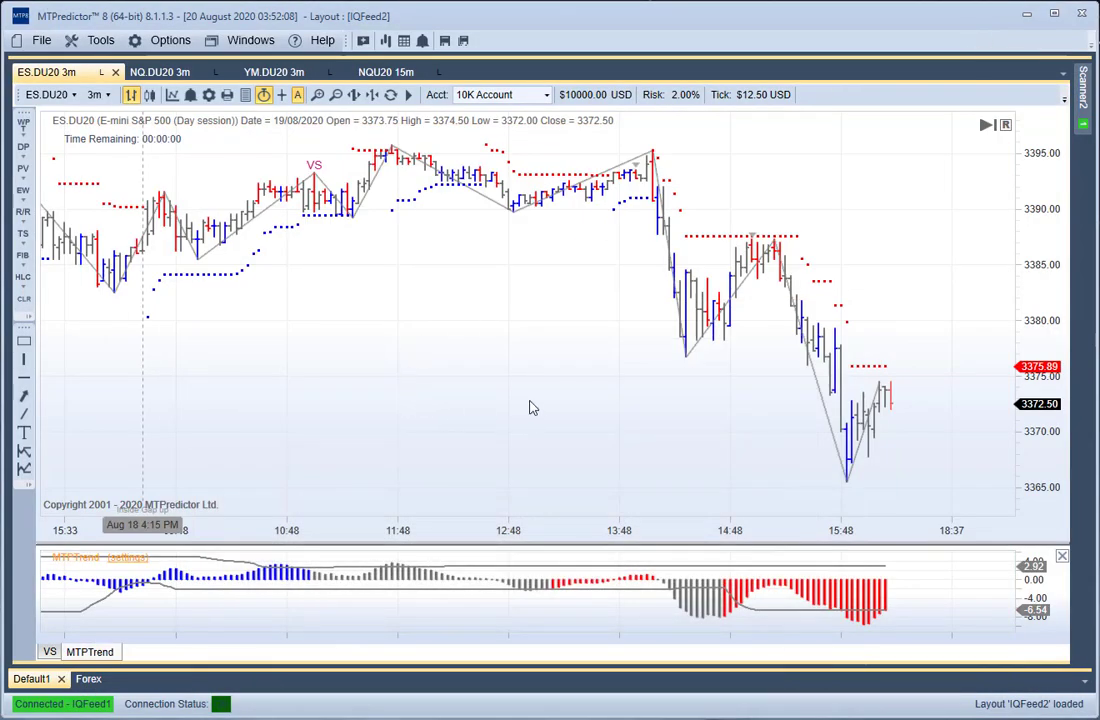
Switch the ES chart to 15-minute bars, zoomed in and panned to show earlier days.
left_click_drag(362, 376, 371, 378)
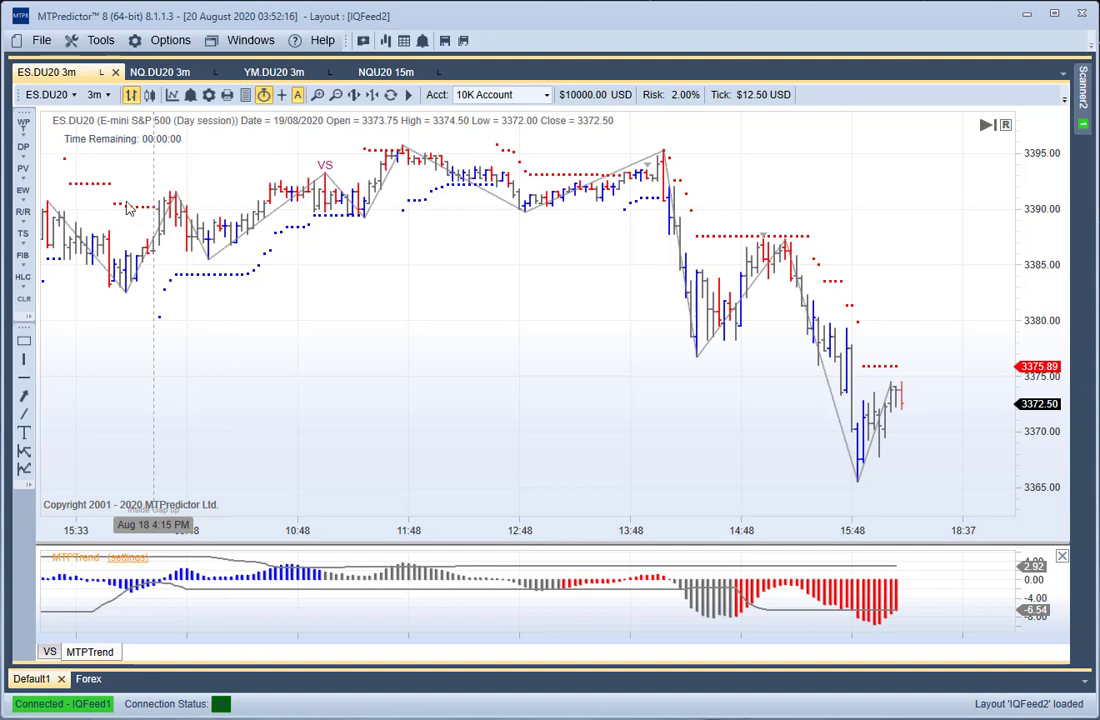
left_click_drag(183, 220, 191, 227)
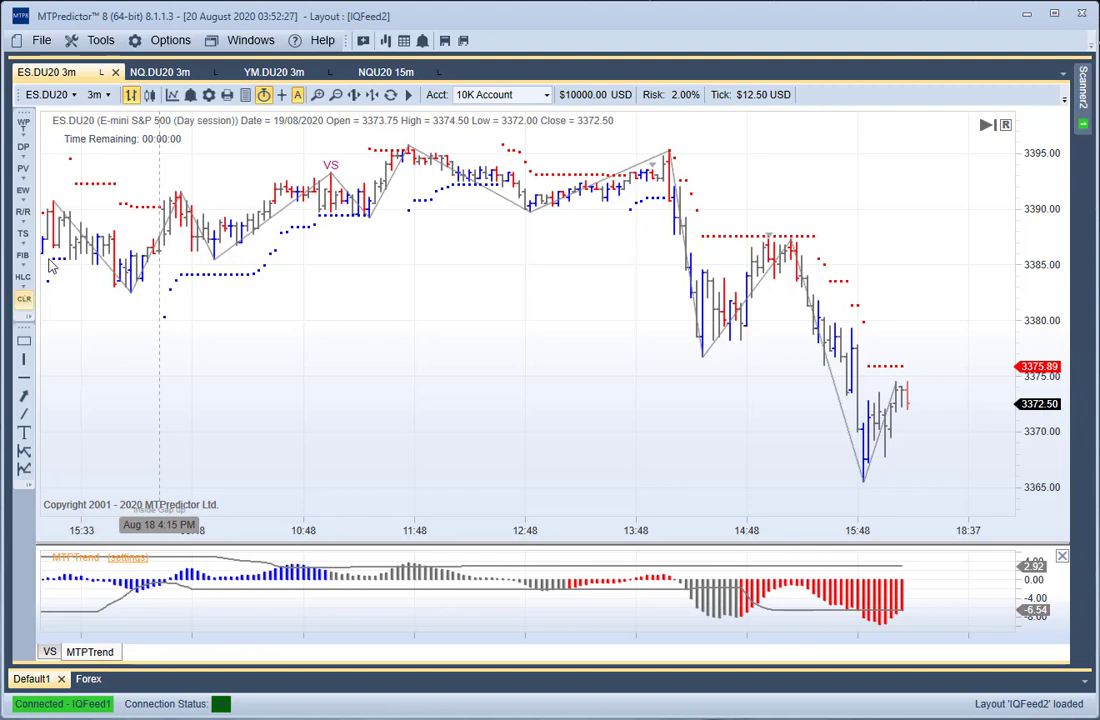
left_click(100, 95)
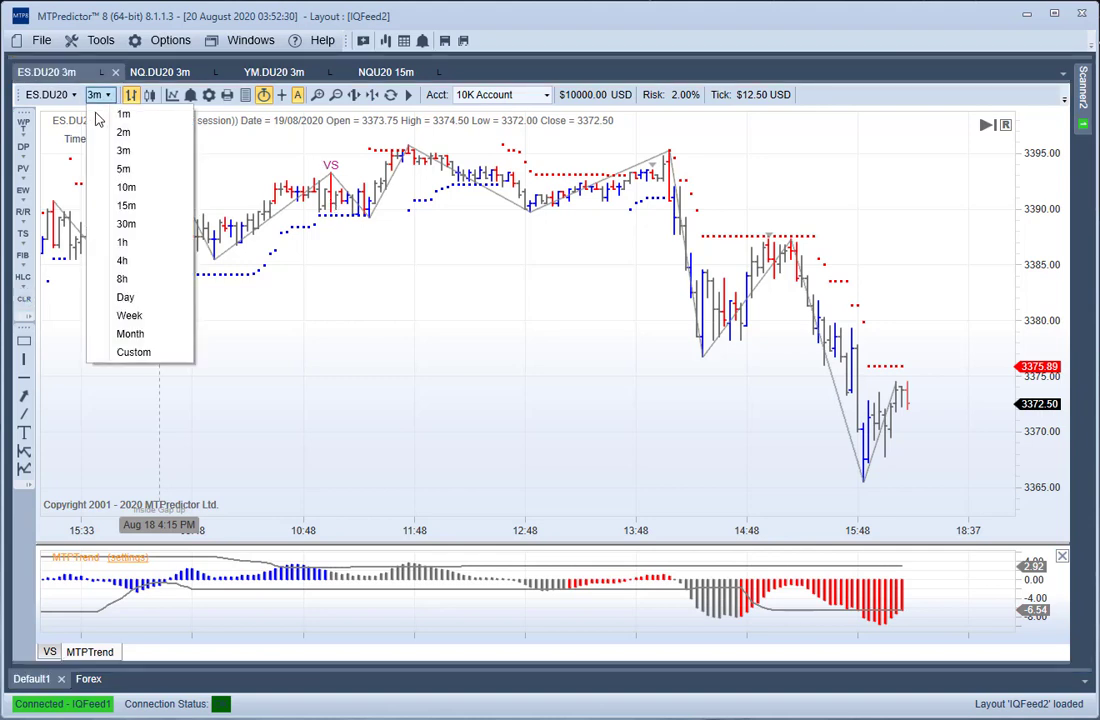
left_click(127, 207)
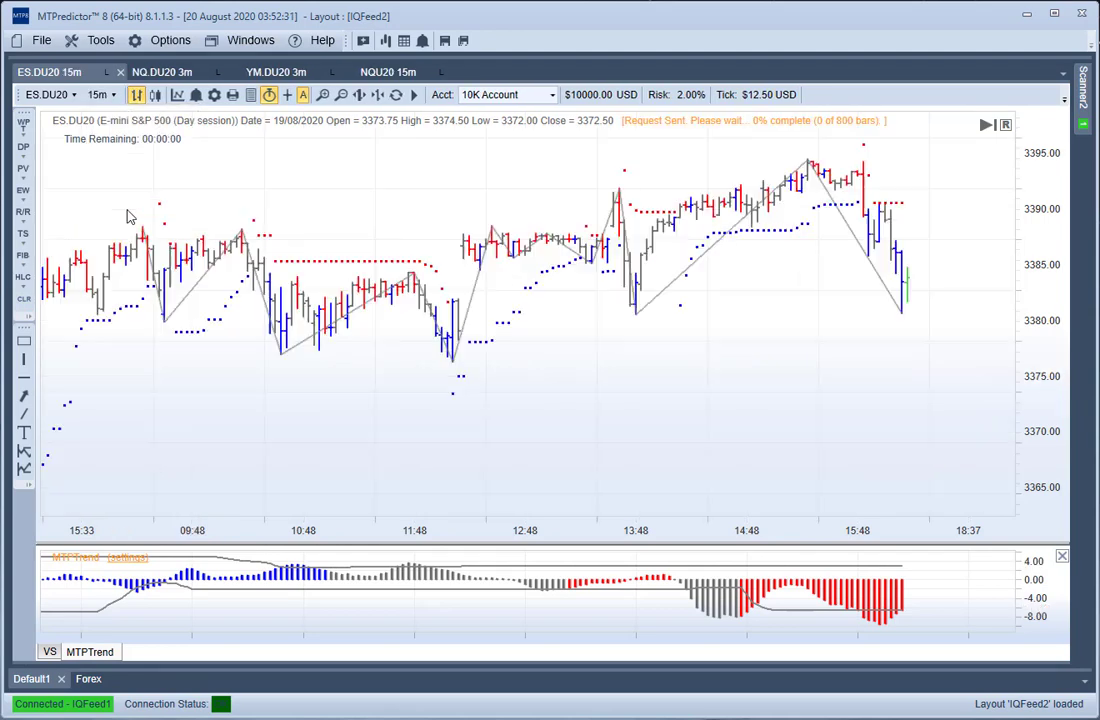
scroll(523, 361, "up", 3)
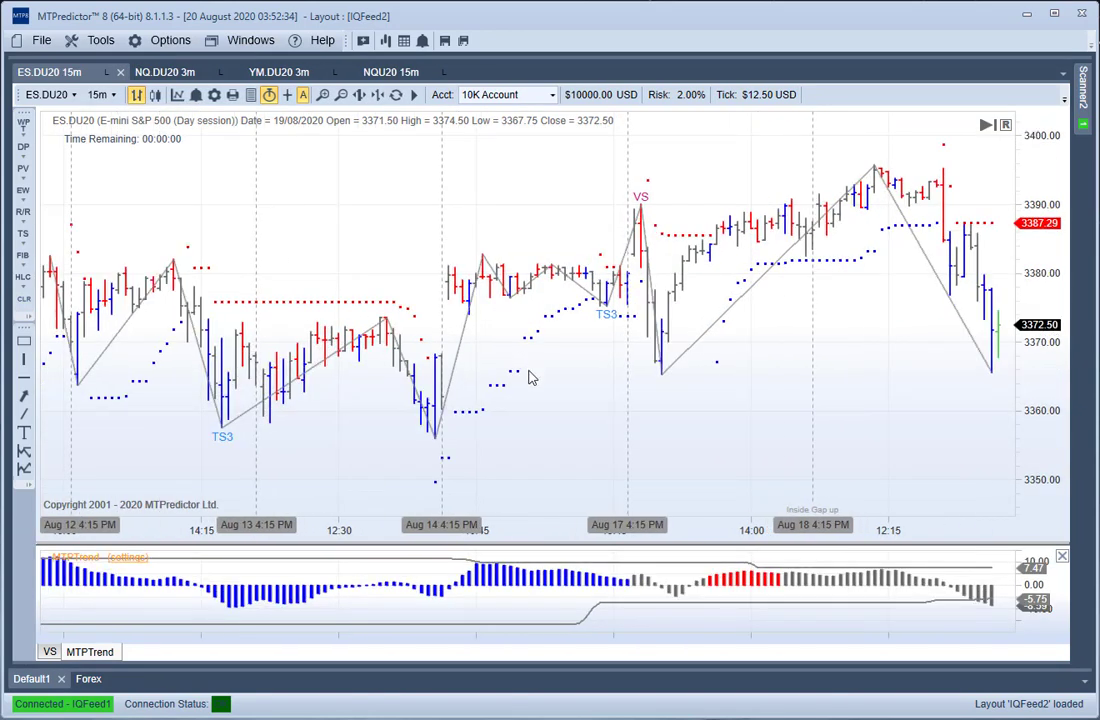
left_click_drag(530, 376, 362, 396)
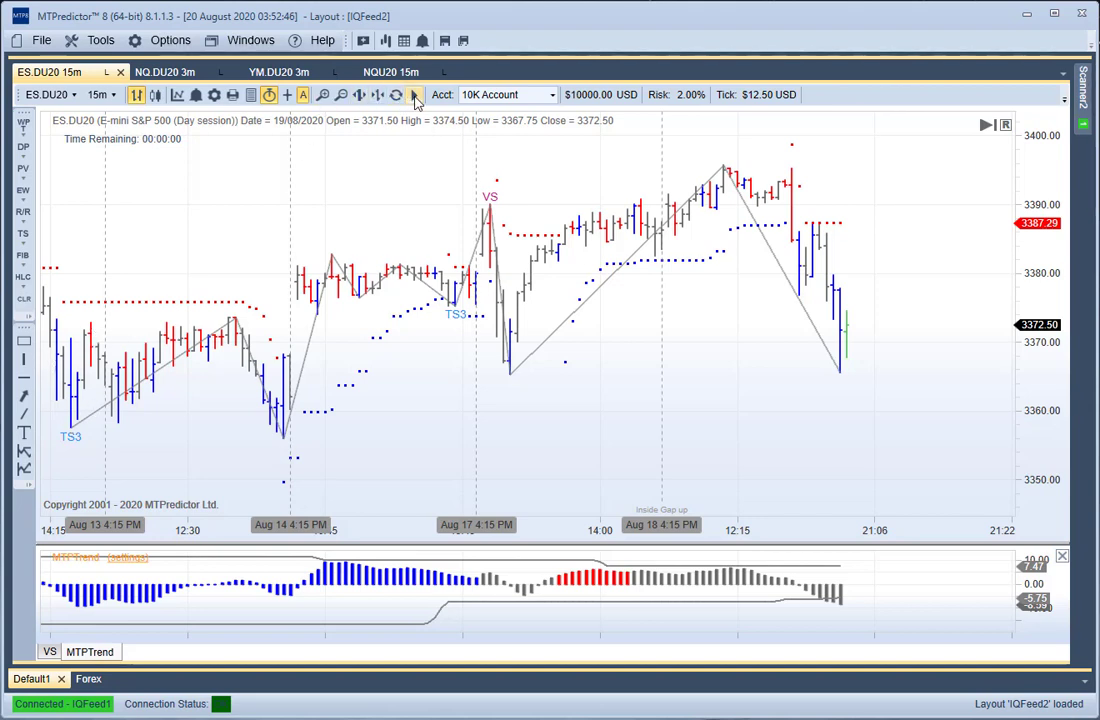
Start bar replay from the 18/08/2020 bar closing 3387.50.
left_click(358, 94)
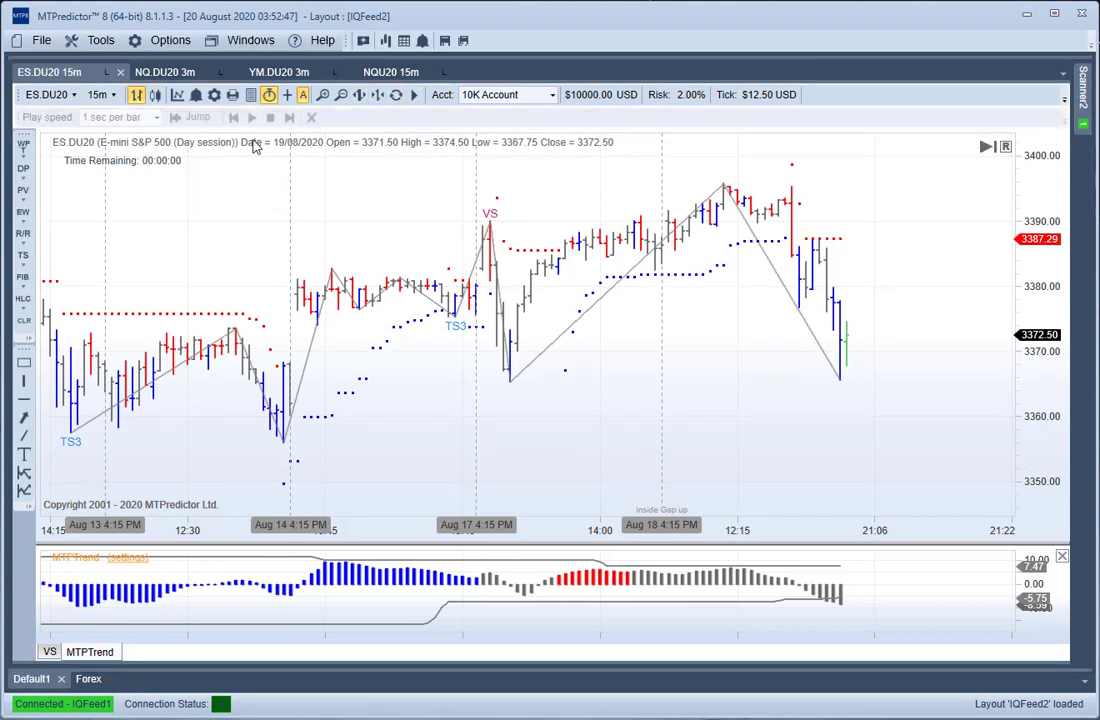
left_click(597, 256)
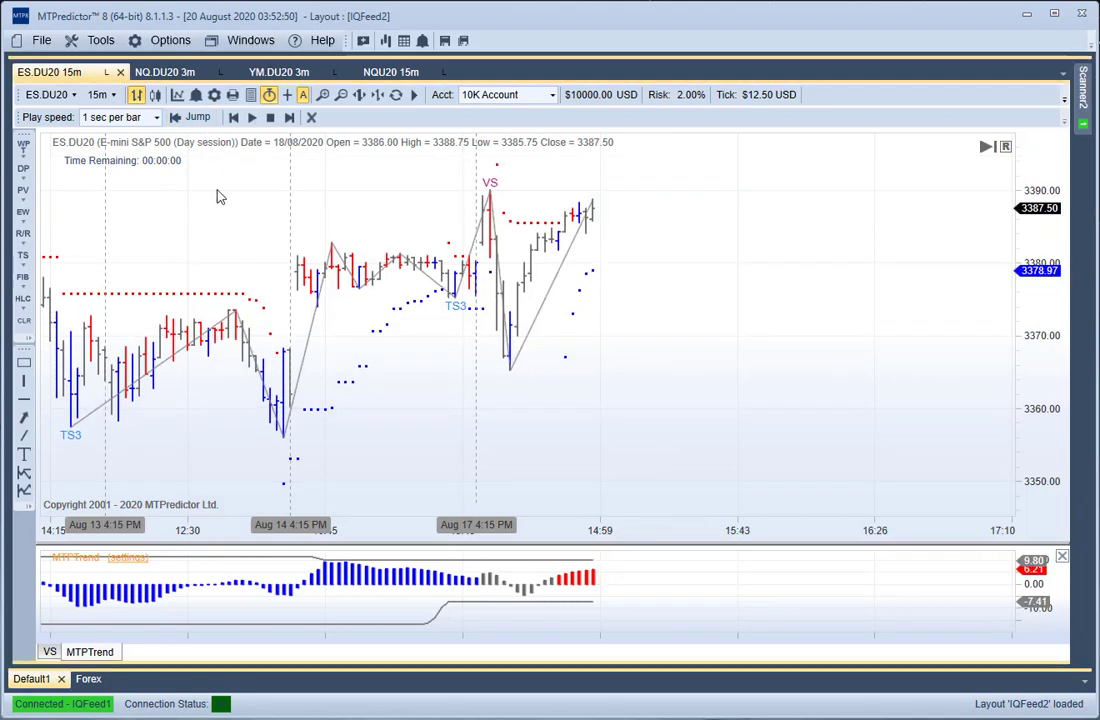
scroll(510, 362, "up", 2)
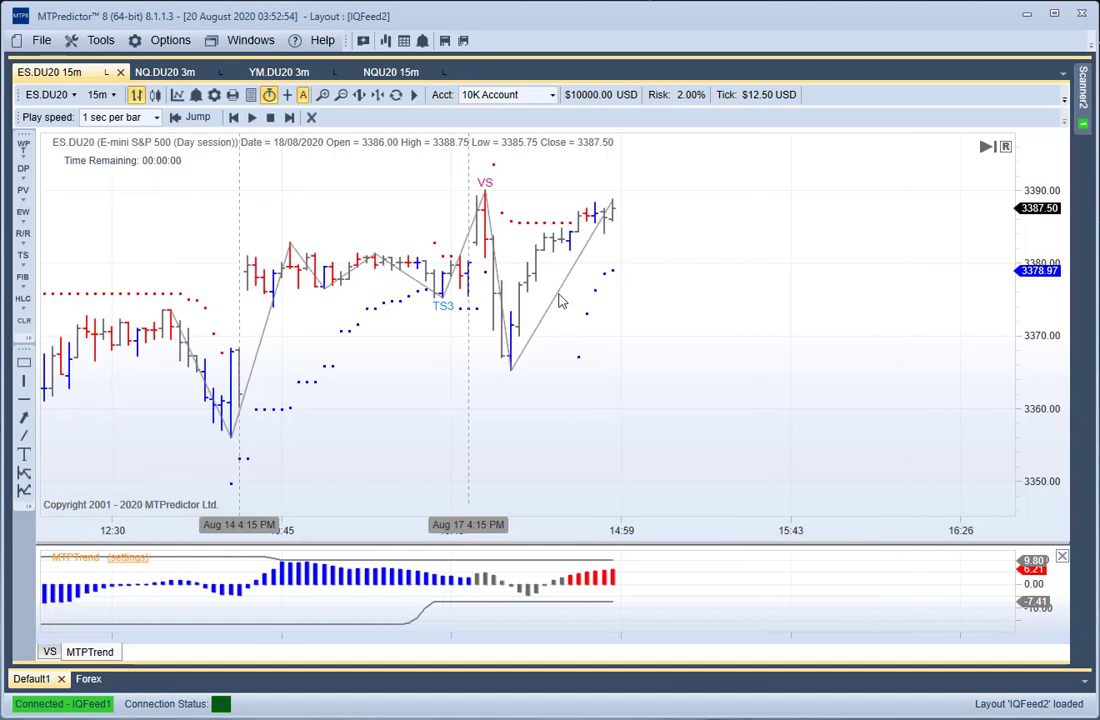
Add a Decision Point resistance zone at the VS high and widen it to the right.
right_click(488, 218)
left_click(518, 300)
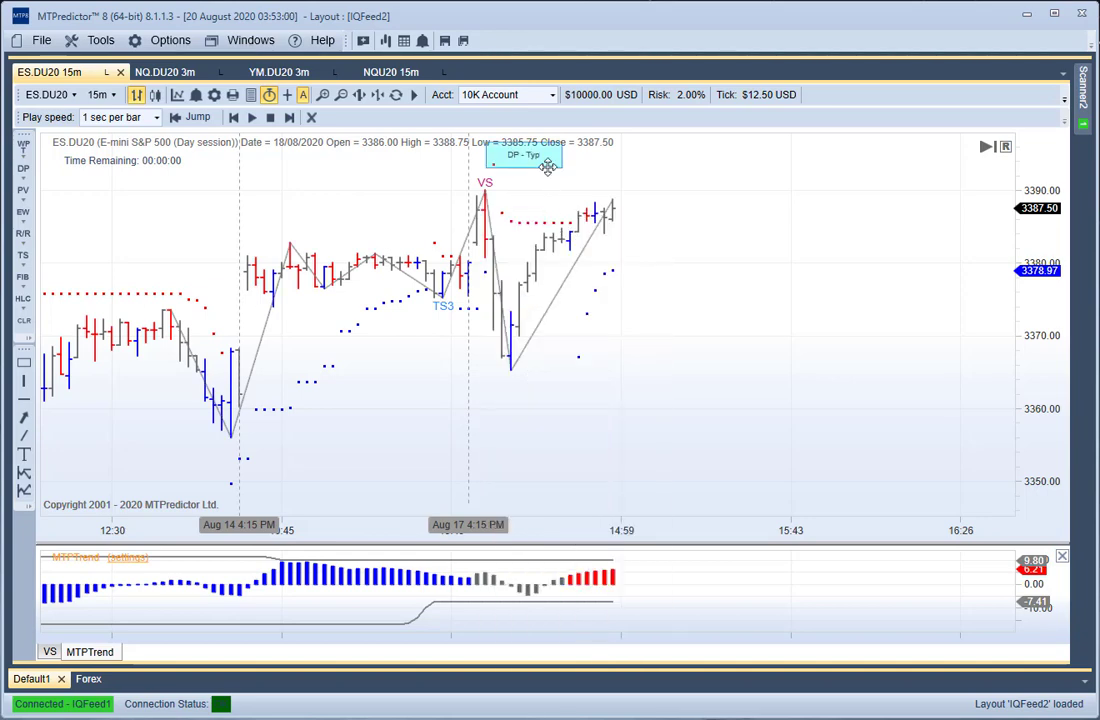
left_click_drag(561, 158, 799, 160)
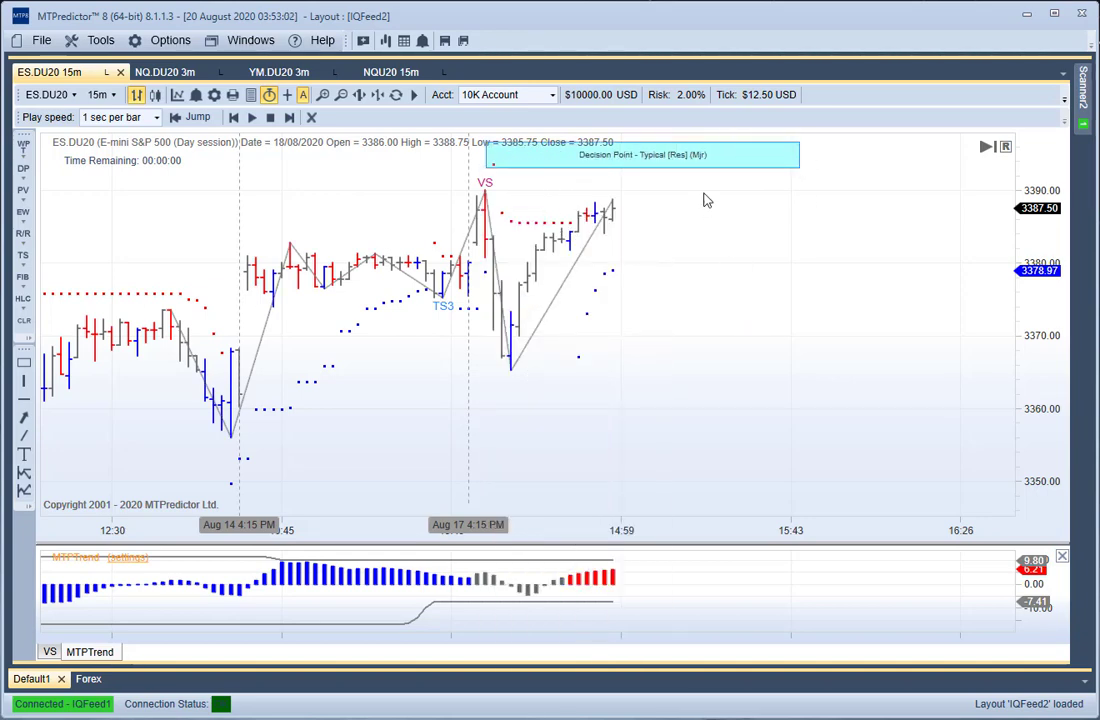
left_click_drag(705, 200, 760, 250)
left_click_drag(1044, 222, 970, 258)
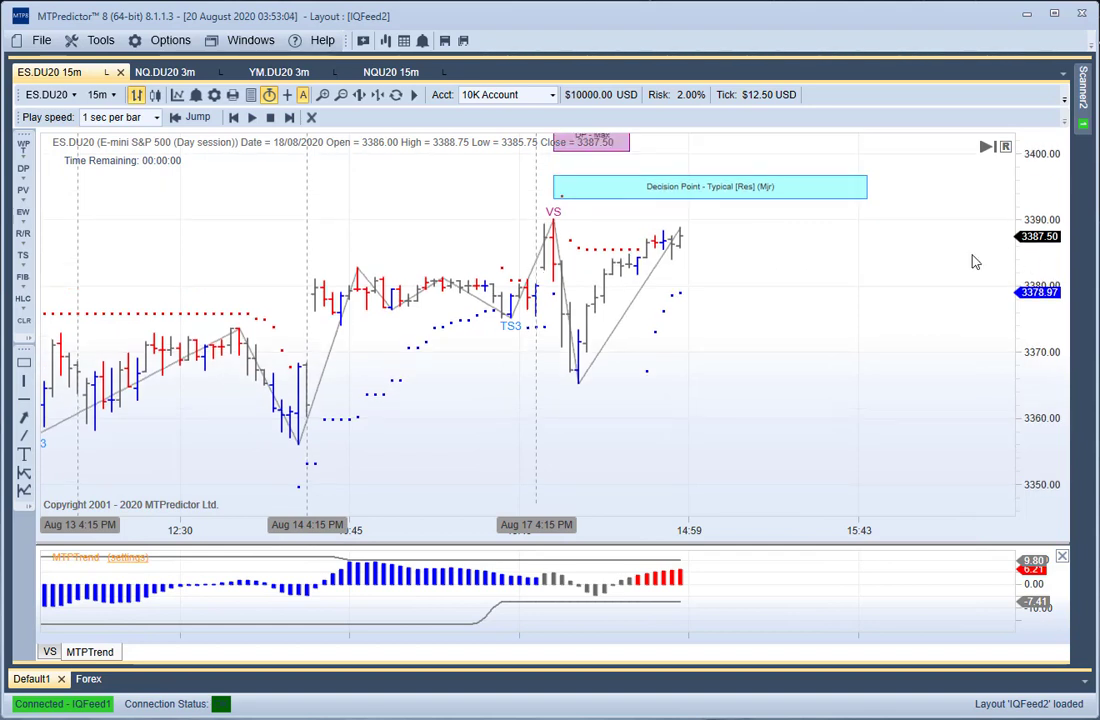
mouse_move(754, 186)
End the replay, stretch the zone across the newer bars, and remove the DP-Max box.
left_click(311, 117)
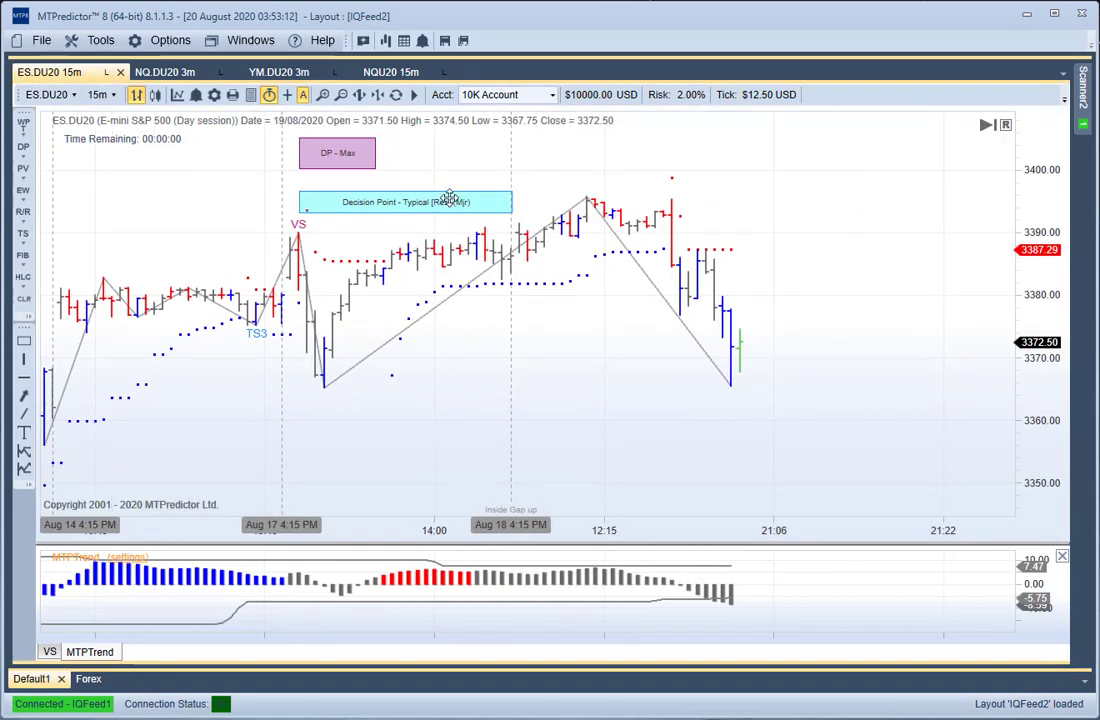
left_click(505, 203)
left_click_drag(511, 198, 620, 201)
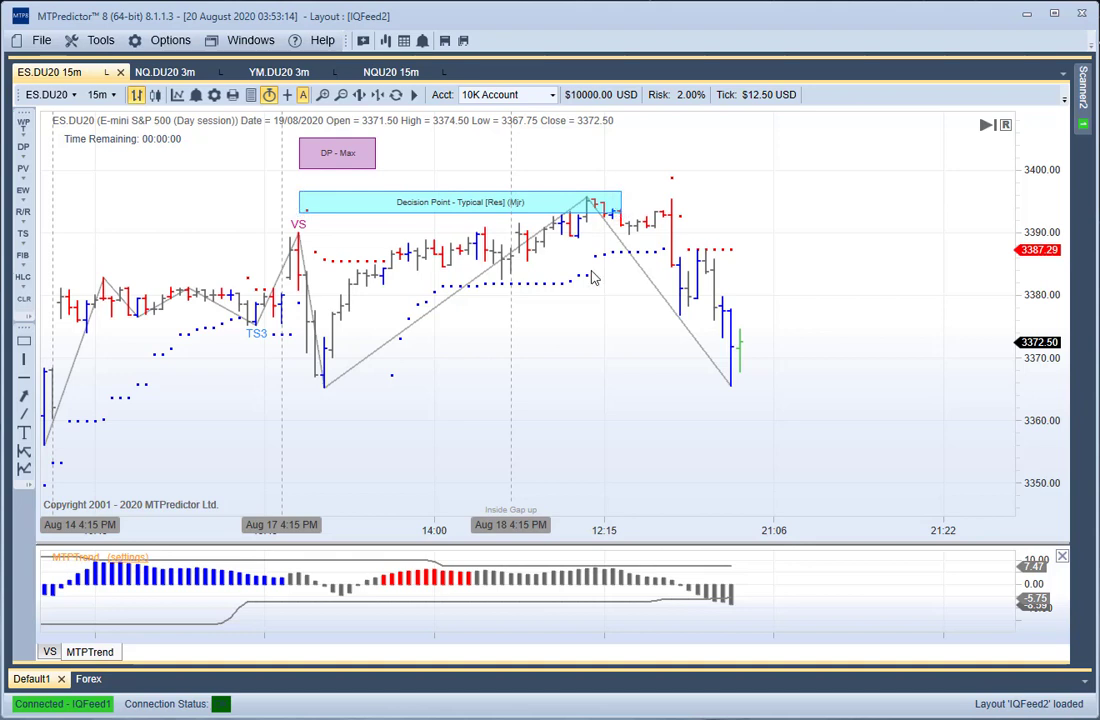
left_click(340, 150)
right_click(330, 147)
left_click(362, 156)
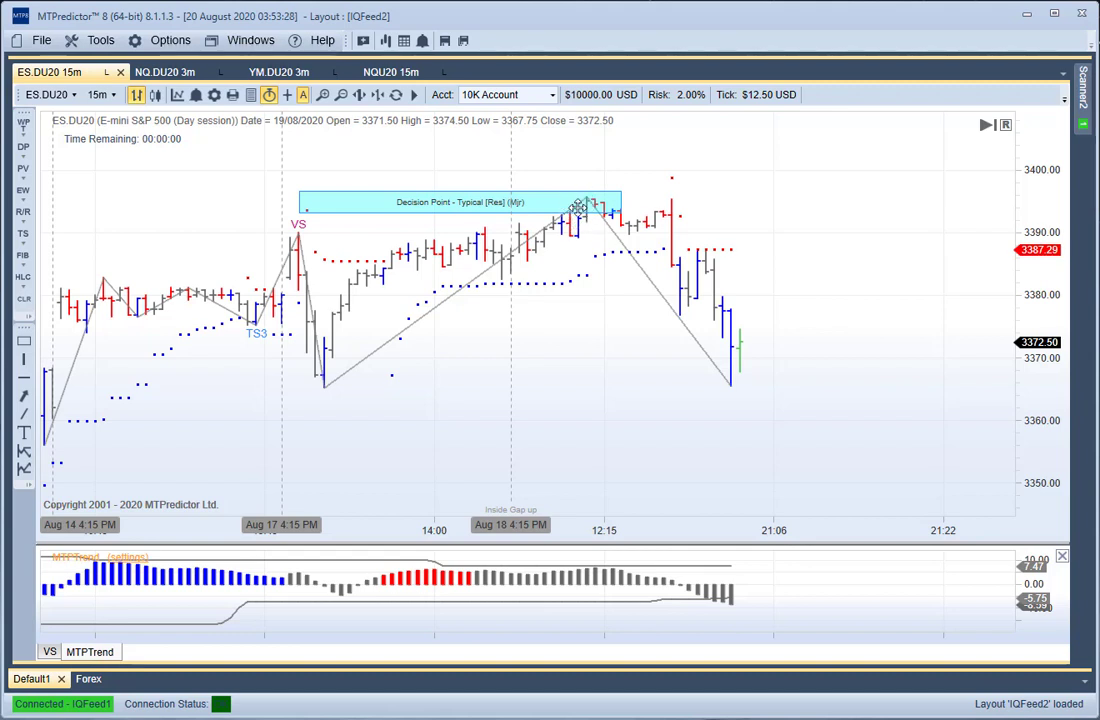
Switch ES to 3-minute bars, framed on the earlier bars under the zone.
left_click(97, 94)
left_click(124, 150)
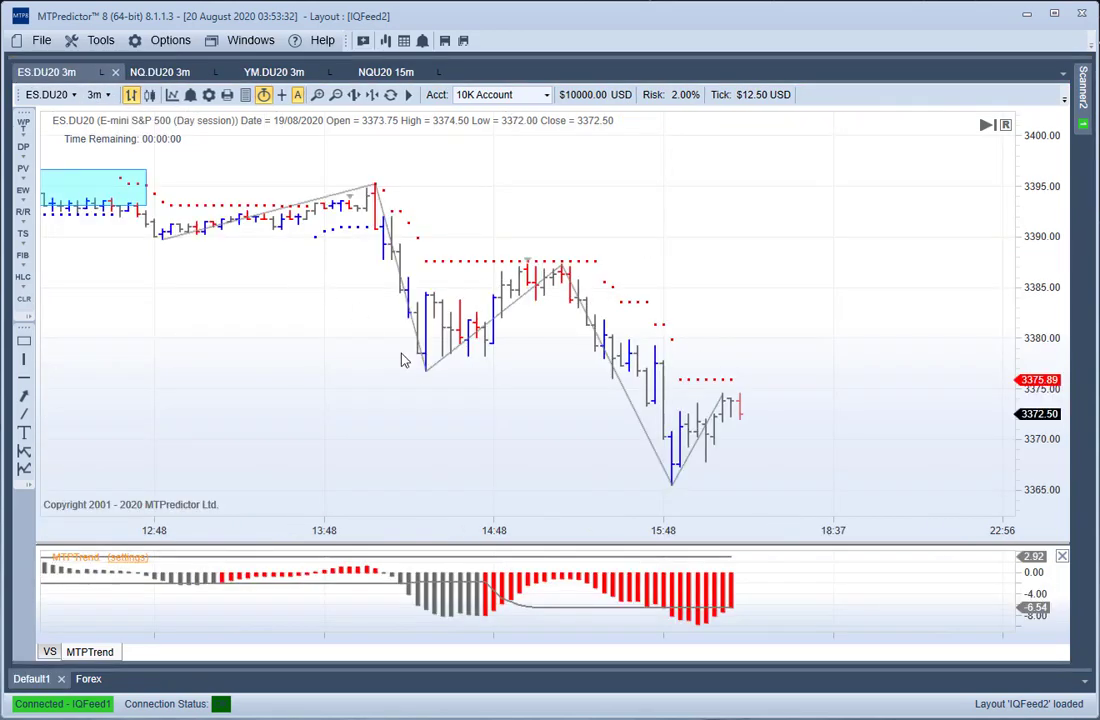
left_click_drag(271, 375, 459, 358)
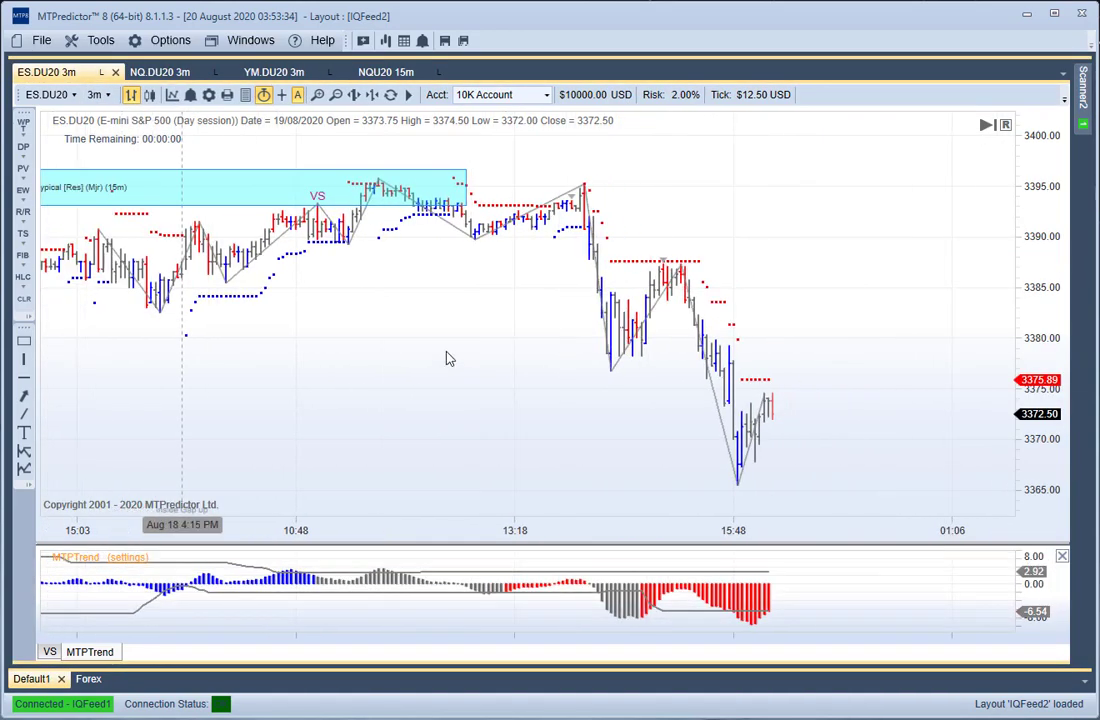
scroll(408, 302, "up", 1)
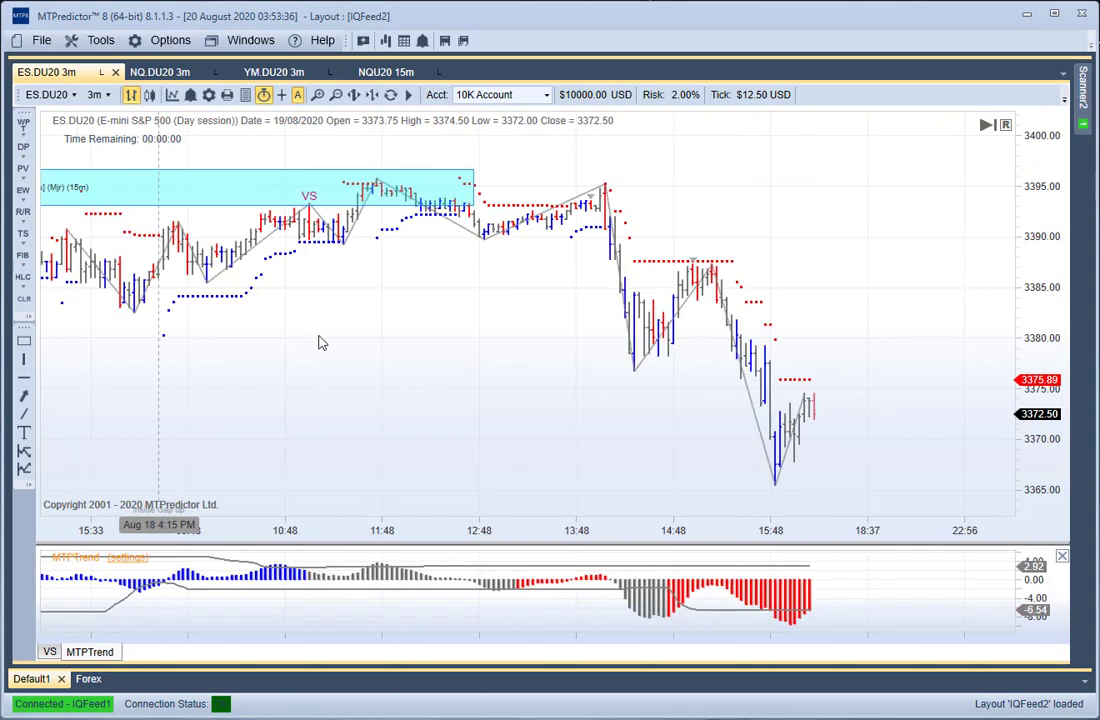
scroll(362, 345, "up", 1)
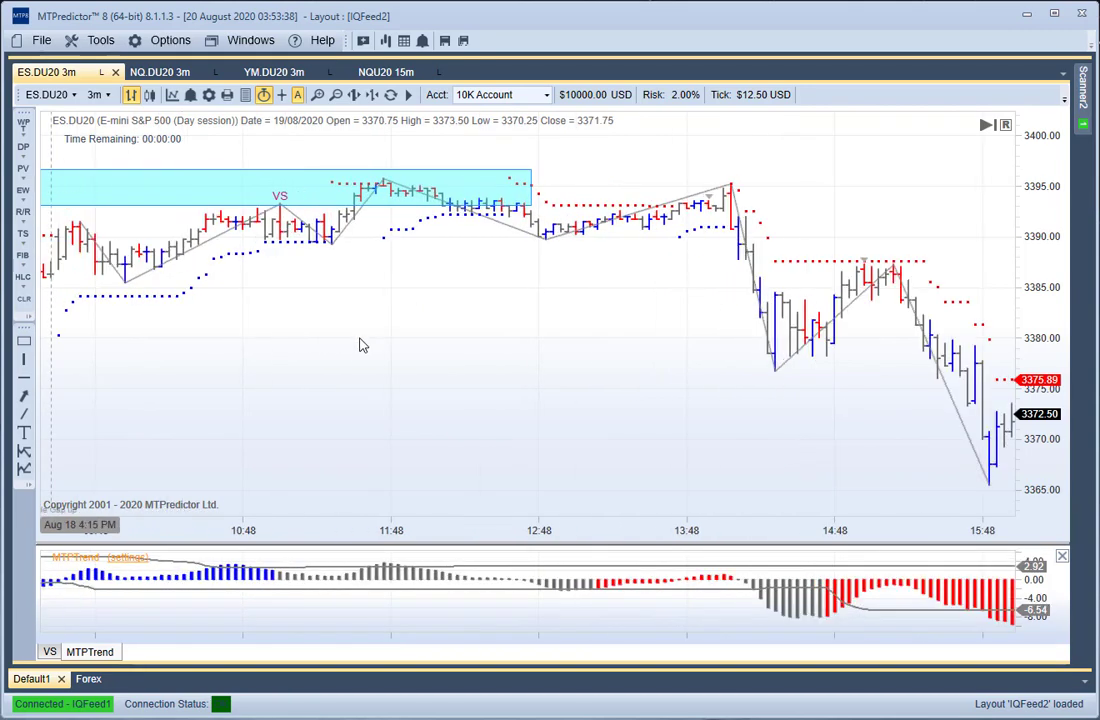
Run a short analysis from the VS high: entry 3389.50, stop 3393.50, risk 200 USD.
left_click_drag(362, 345, 230, 400)
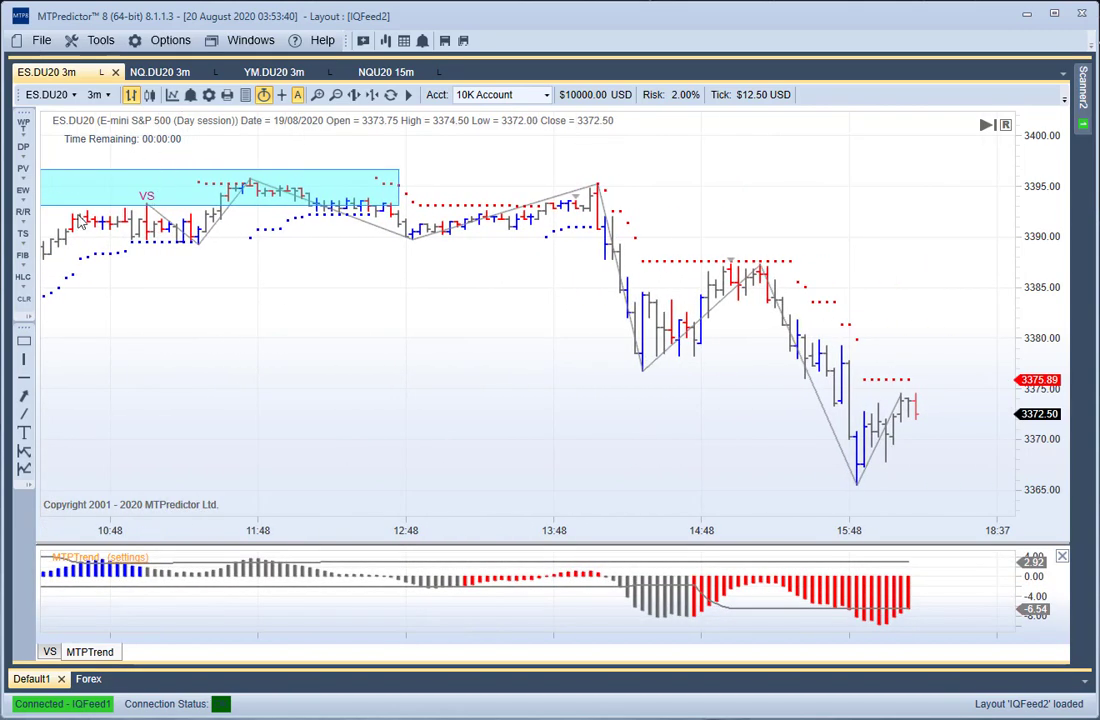
right_click(148, 240)
left_click(160, 282)
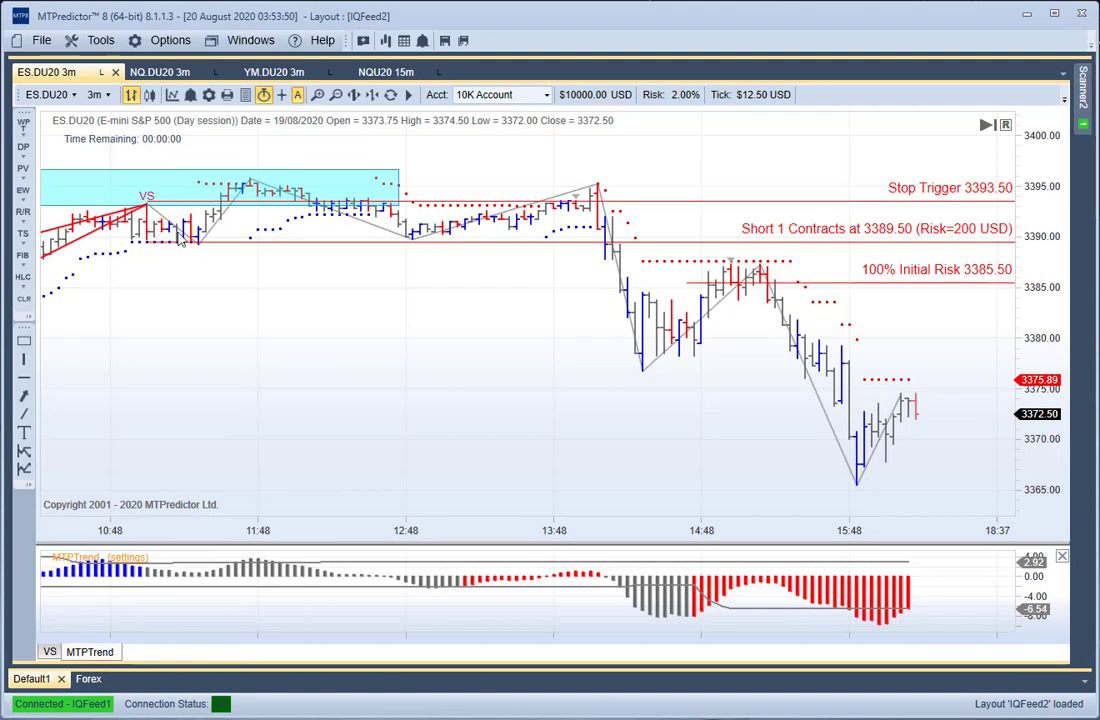
Clear all drawings and restart replay from the TS1 [W3] bar.
right_click(244, 314)
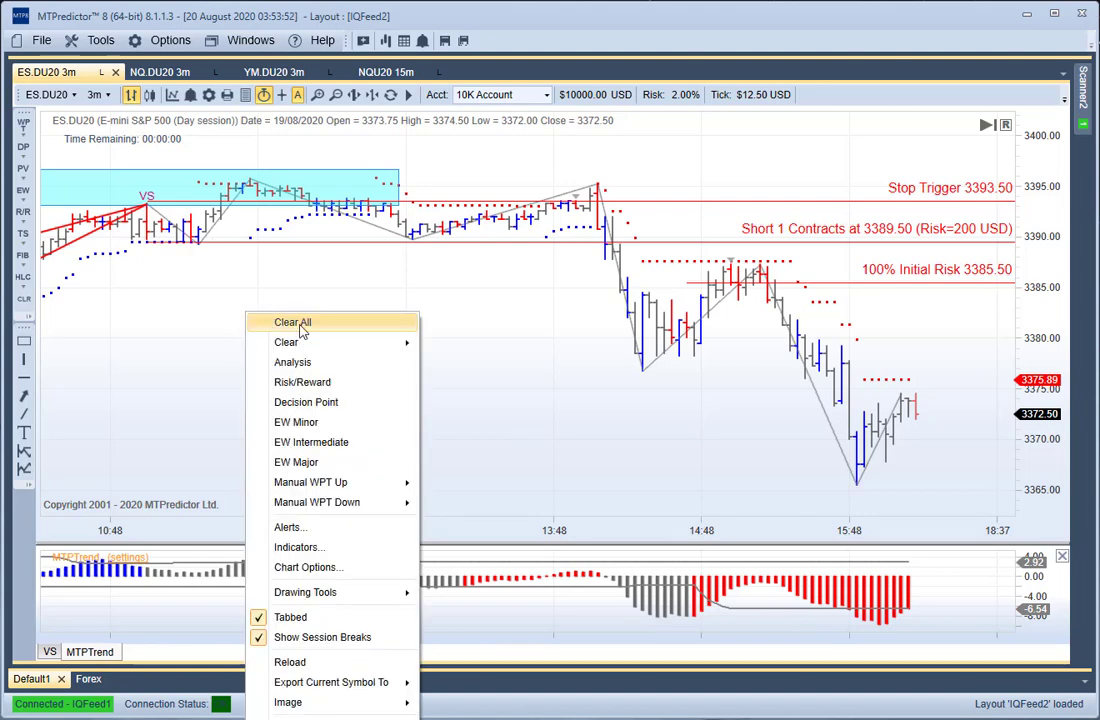
left_click(292, 322)
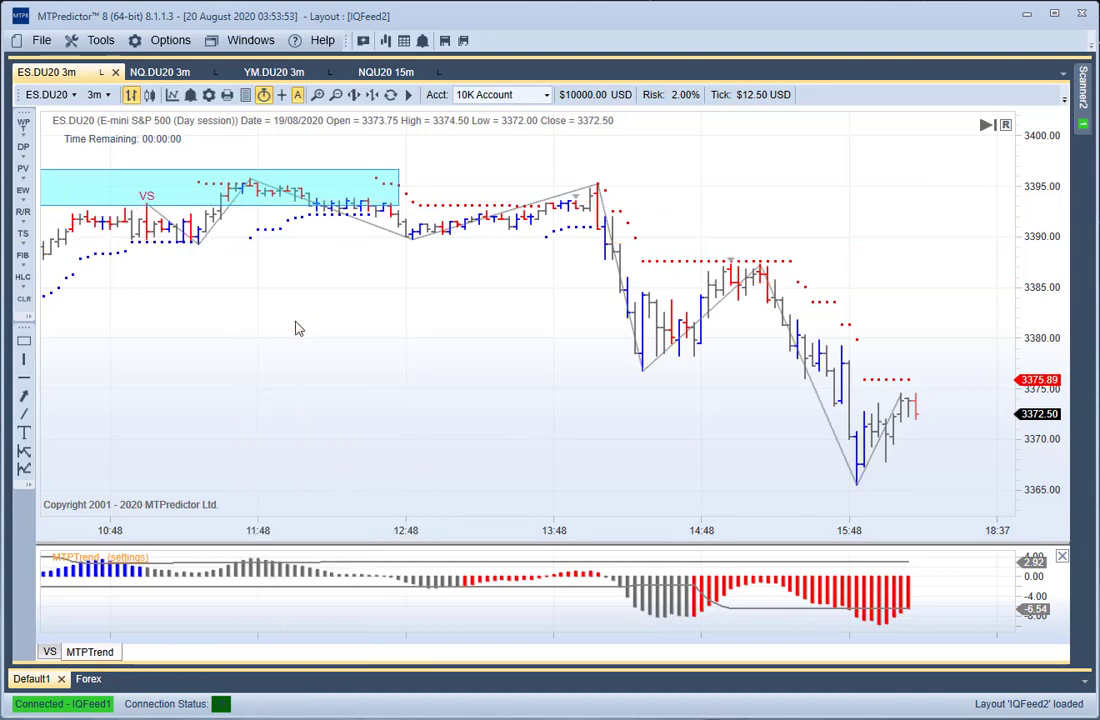
left_click(408, 94)
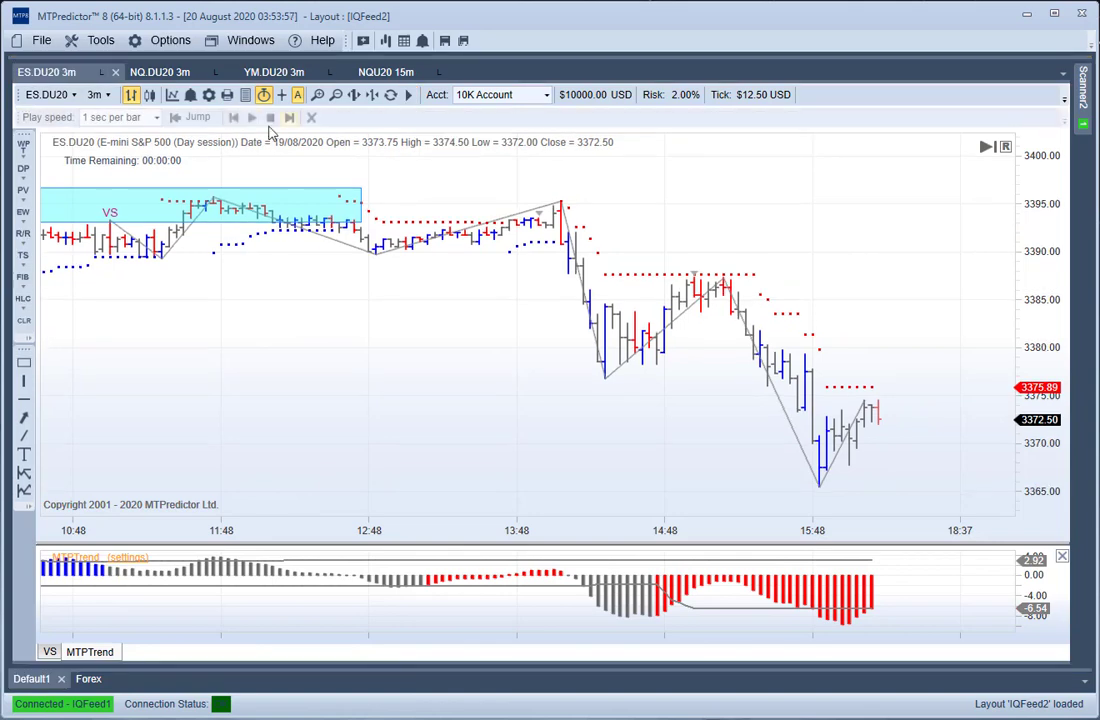
left_click(544, 229)
Resize the Decision Point resistance zone so it ends at the 12:48 bar.
left_click_drag(519, 394, 631, 399)
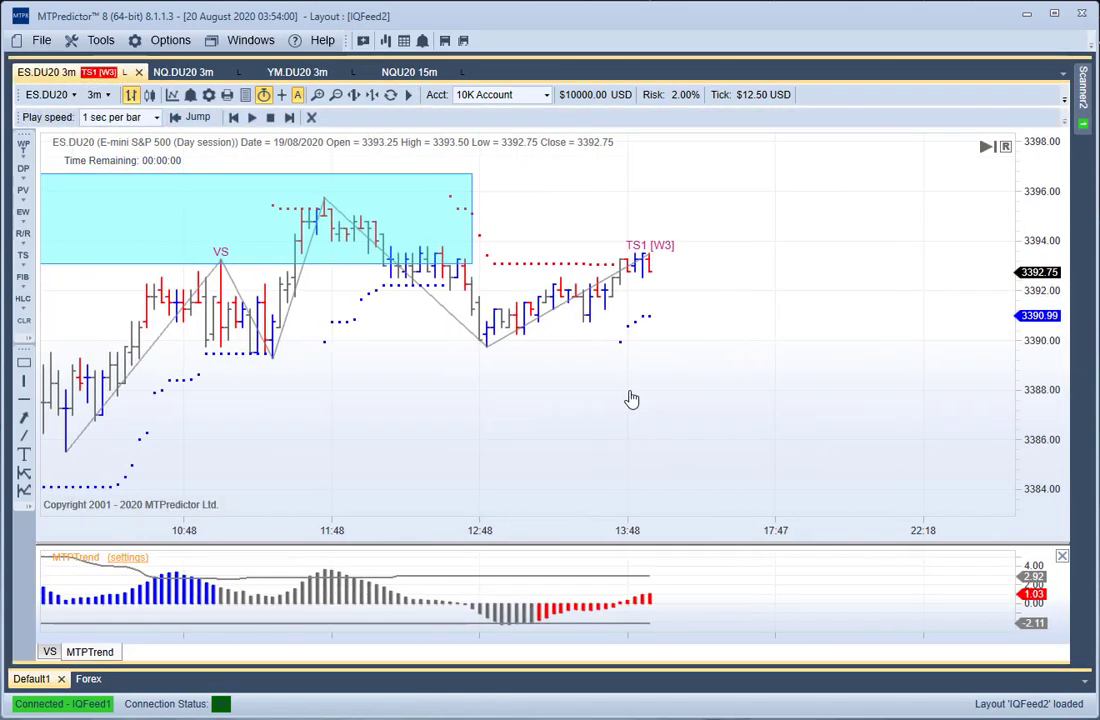
scroll(432, 408, "down", 1)
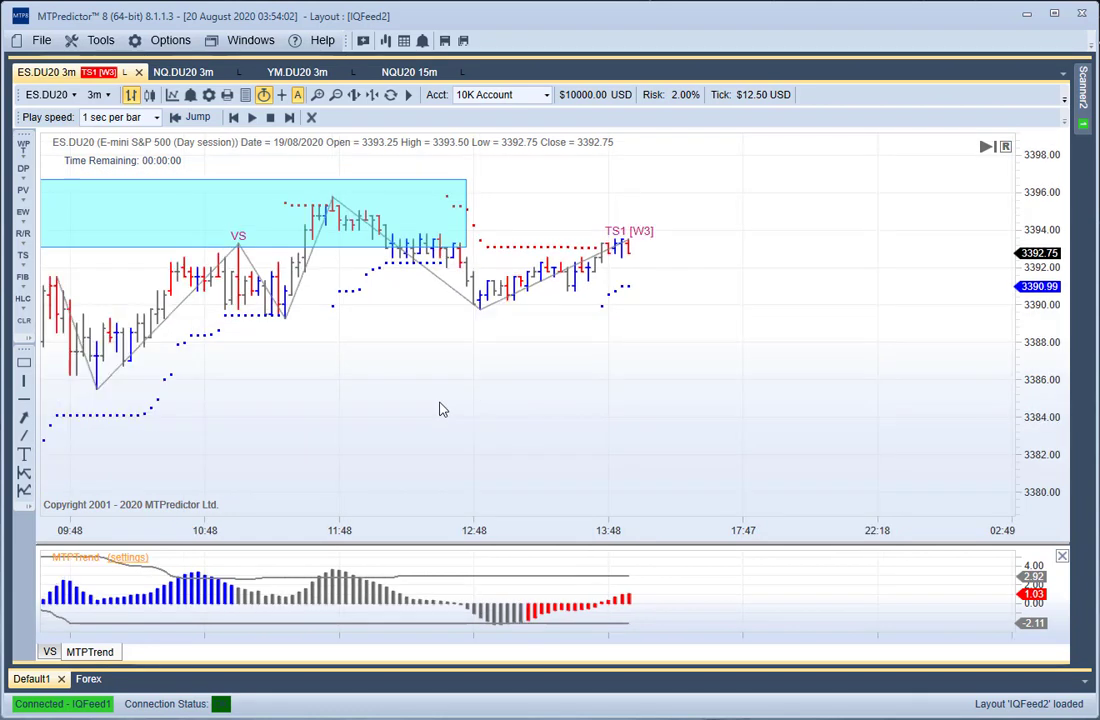
left_click_drag(351, 189, 664, 169)
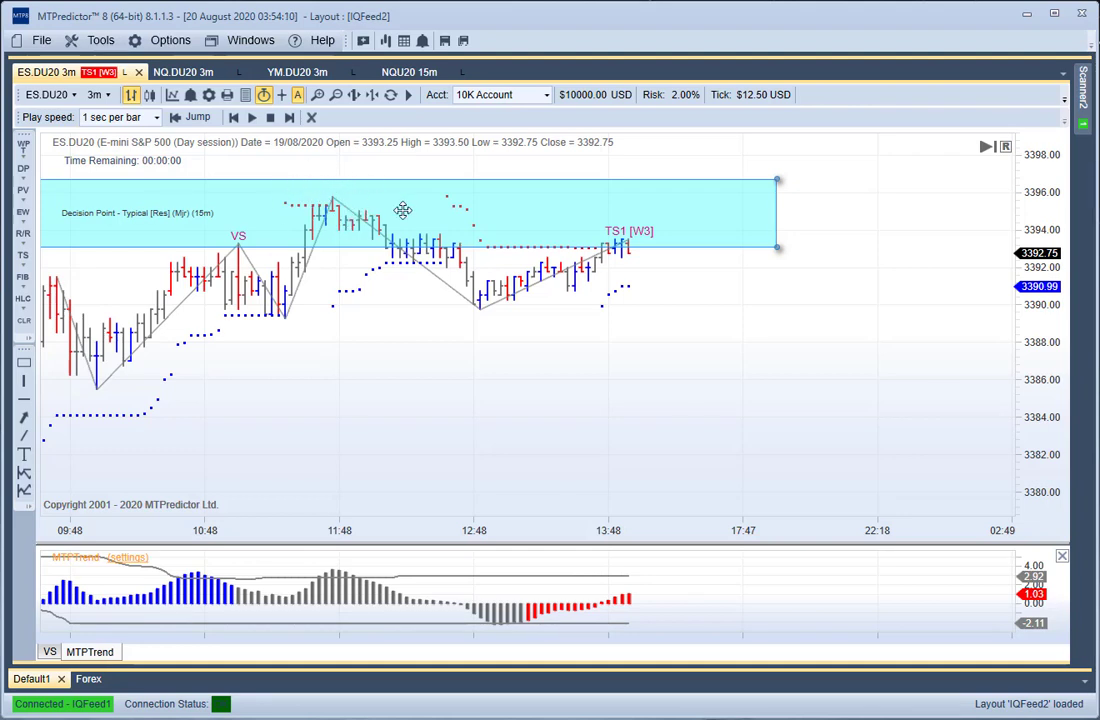
left_click_drag(493, 199, 205, 195)
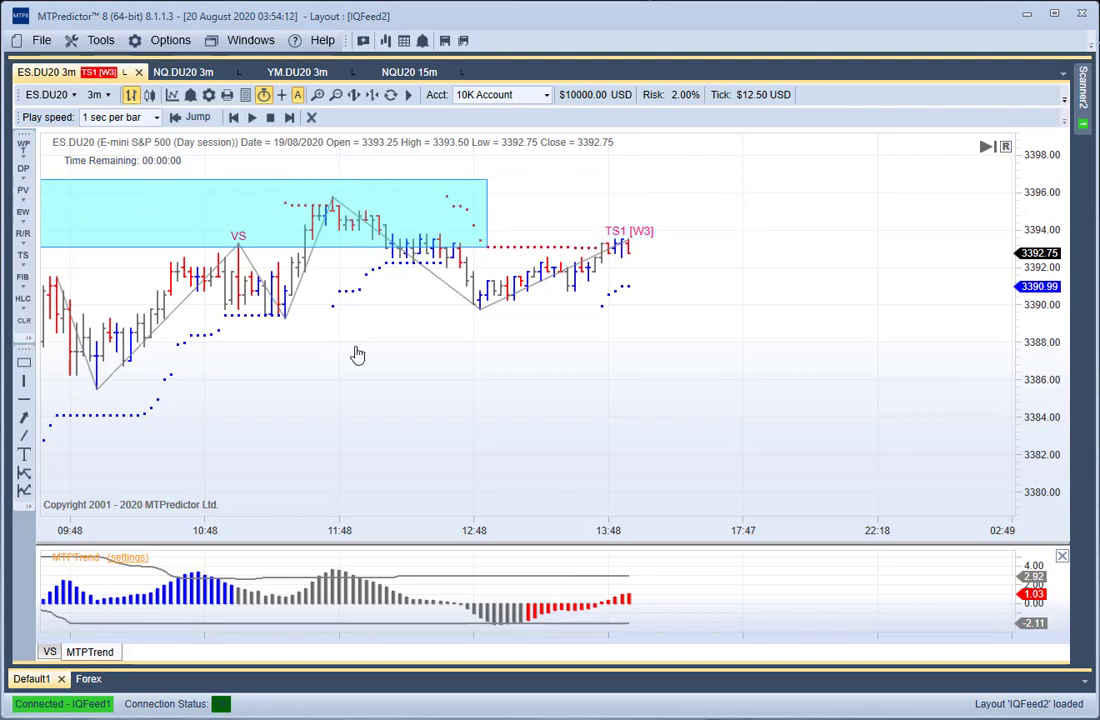
left_click_drag(356, 356, 303, 217)
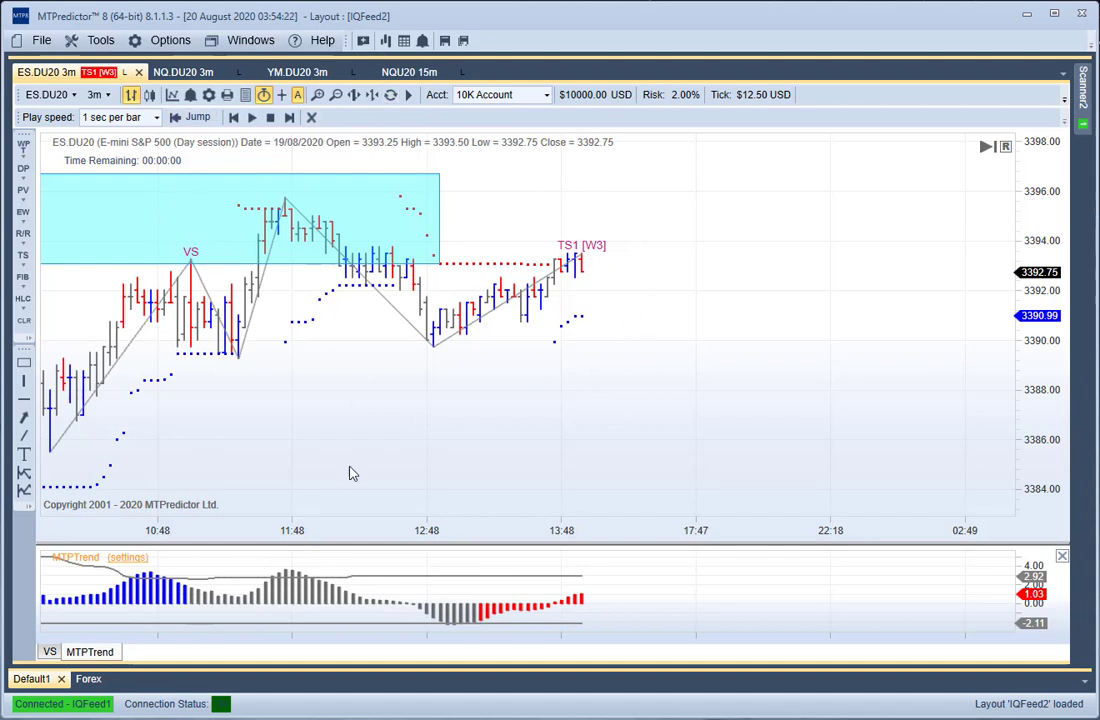
Run a short analysis at the TS1 bar, then replay two bars forward to 3394.00.
right_click(585, 277)
left_click(616, 318)
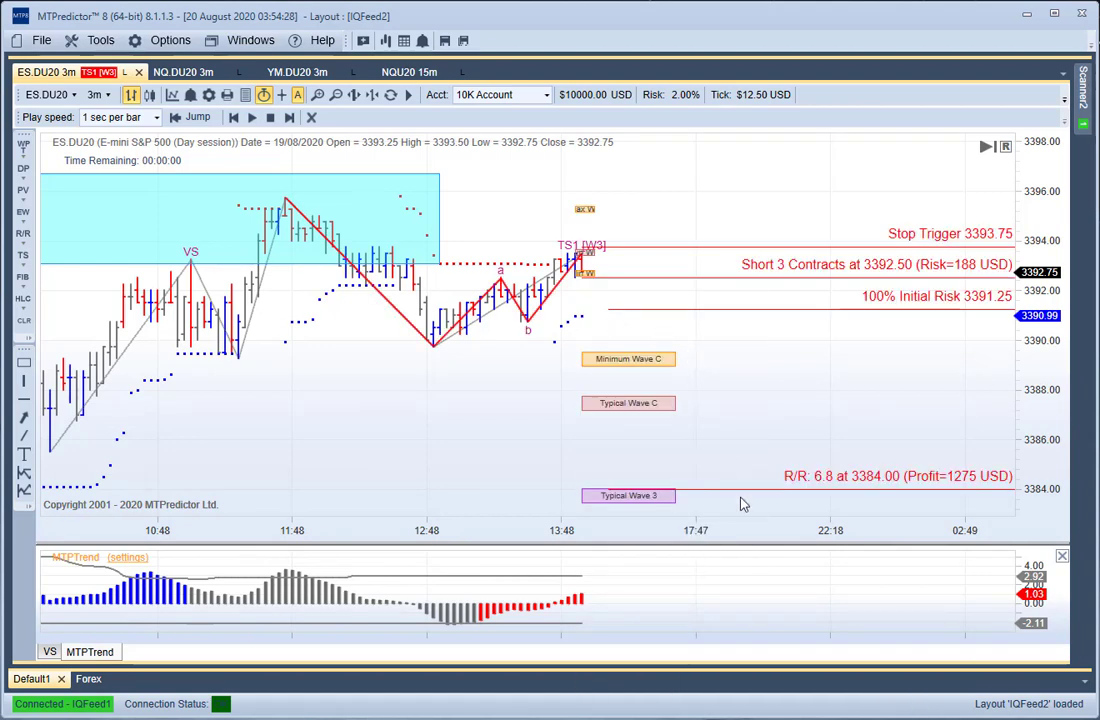
left_click_drag(364, 372, 262, 356)
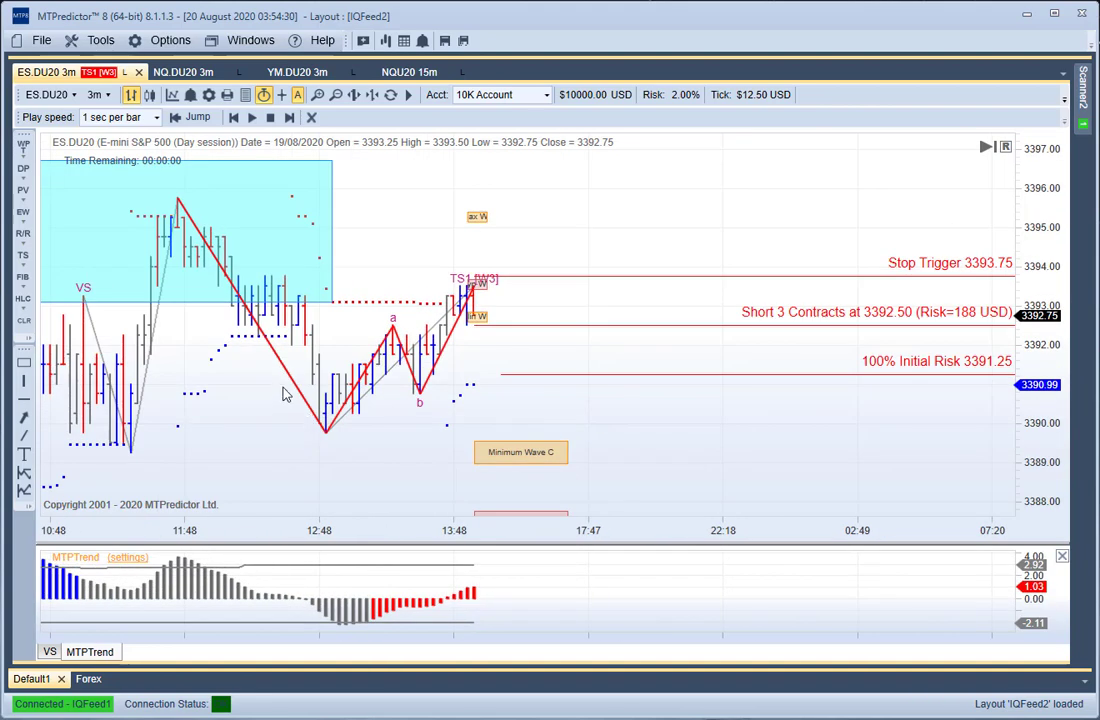
left_click(289, 117)
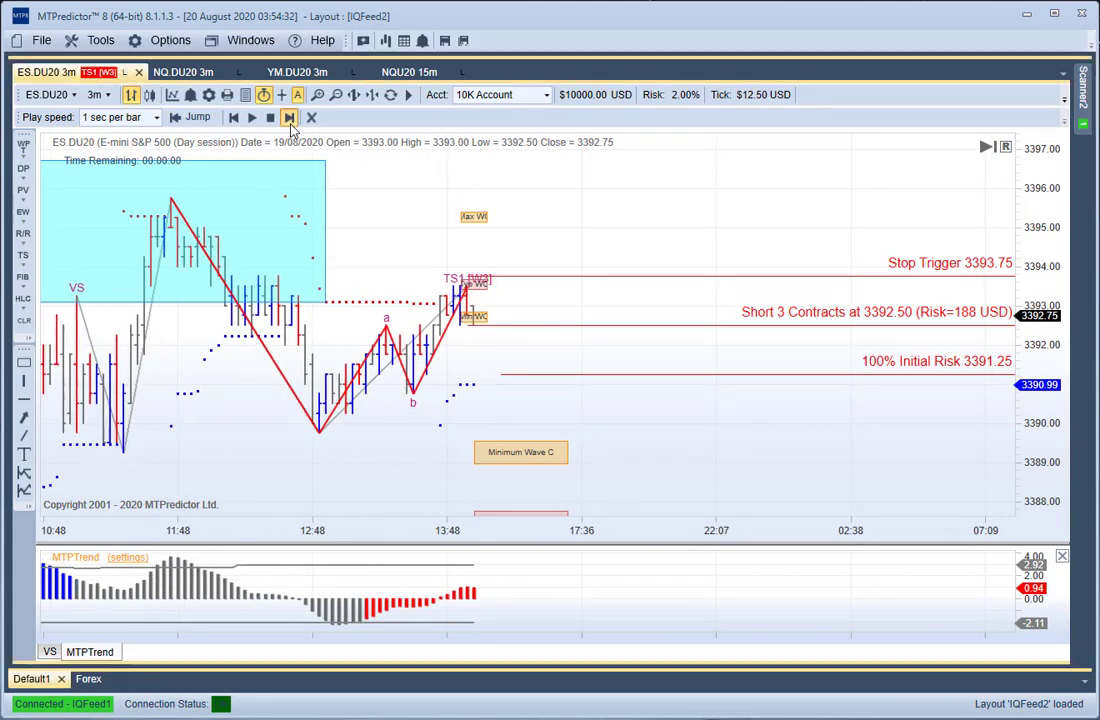
left_click(289, 117)
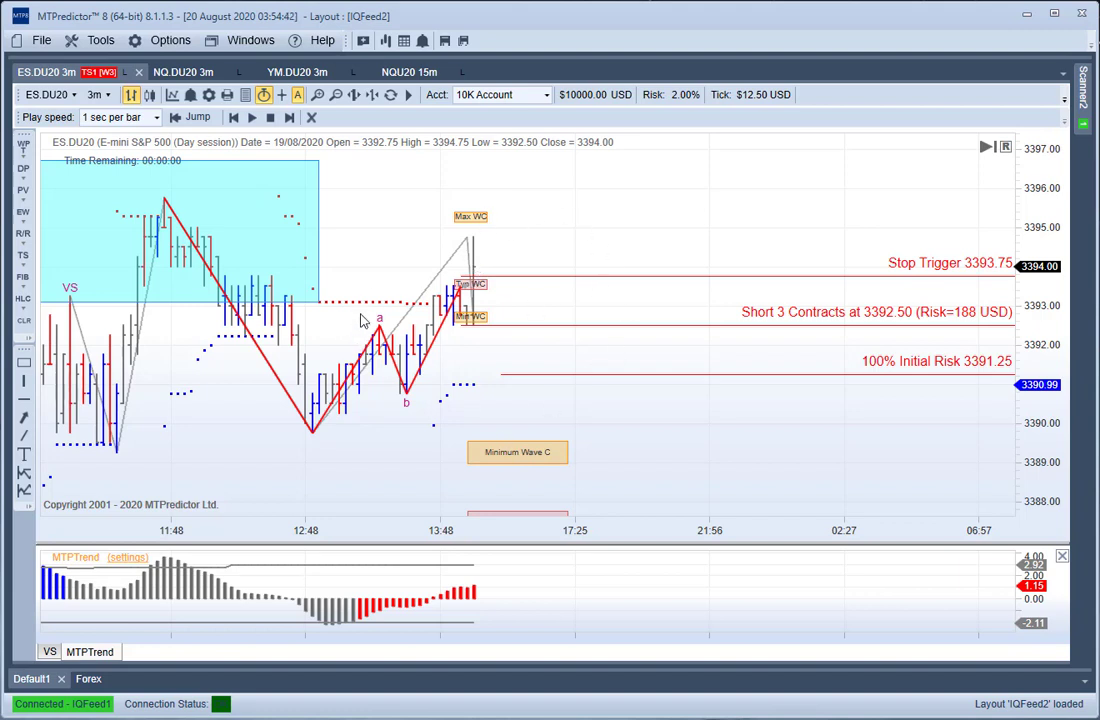
Select the $20000 DefaultAccount, clear all drawings, and end the replay to show the full day.
left_click(530, 97)
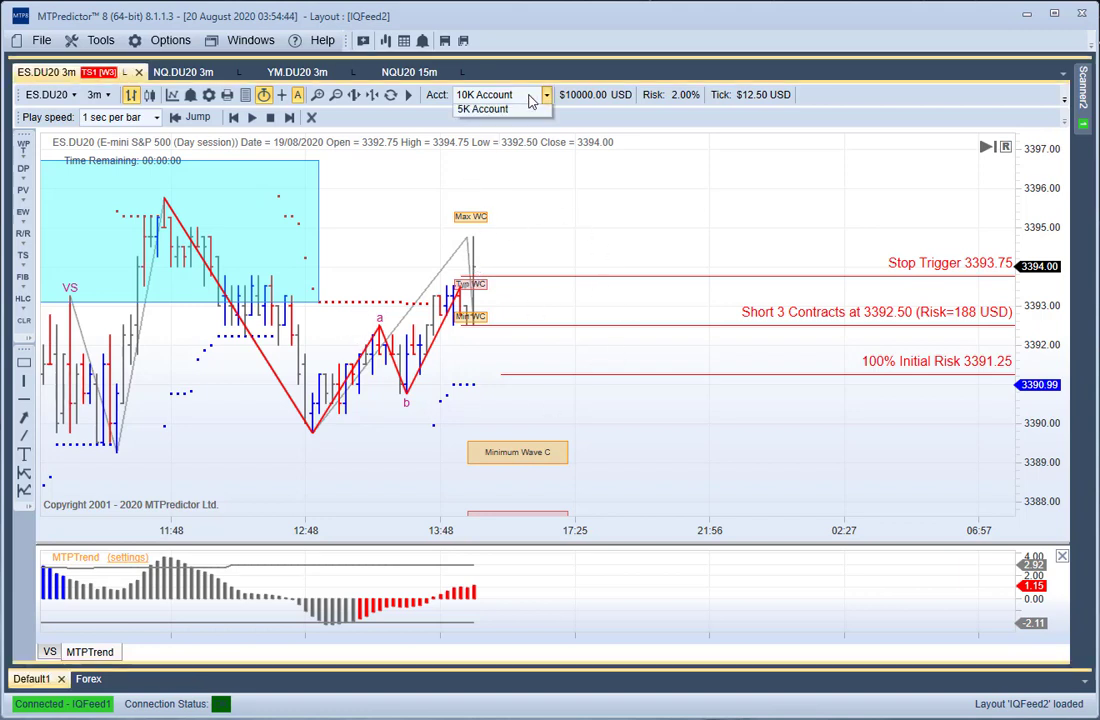
left_click(510, 114)
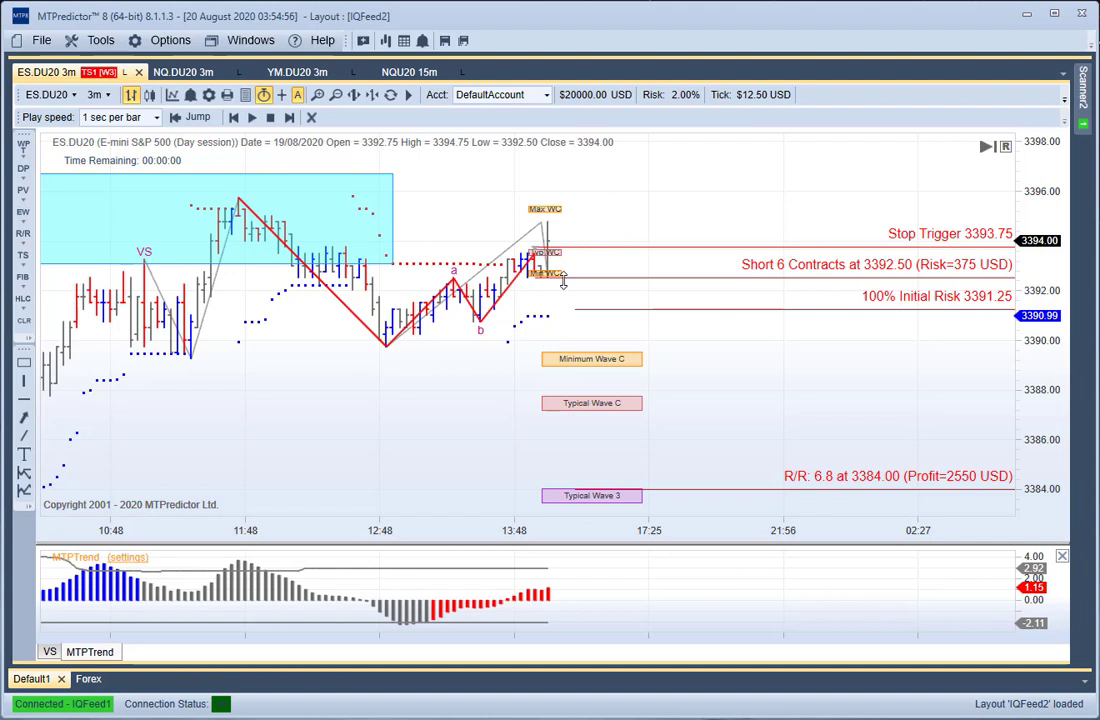
right_click(478, 210)
left_click(482, 214)
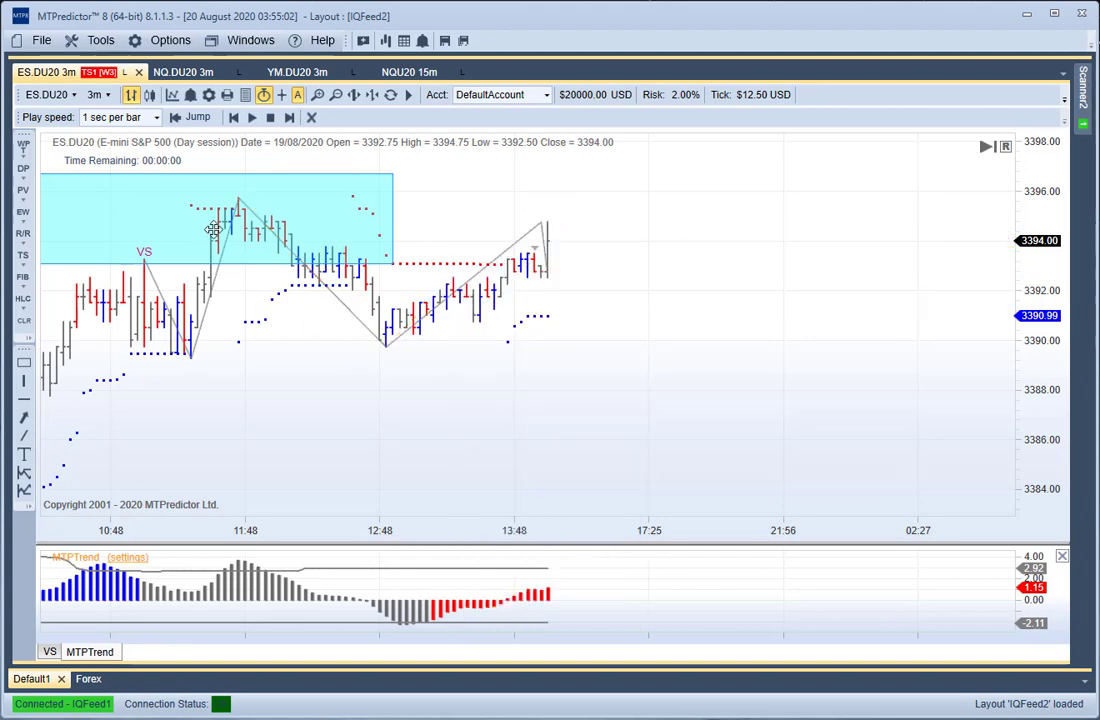
left_click(313, 117)
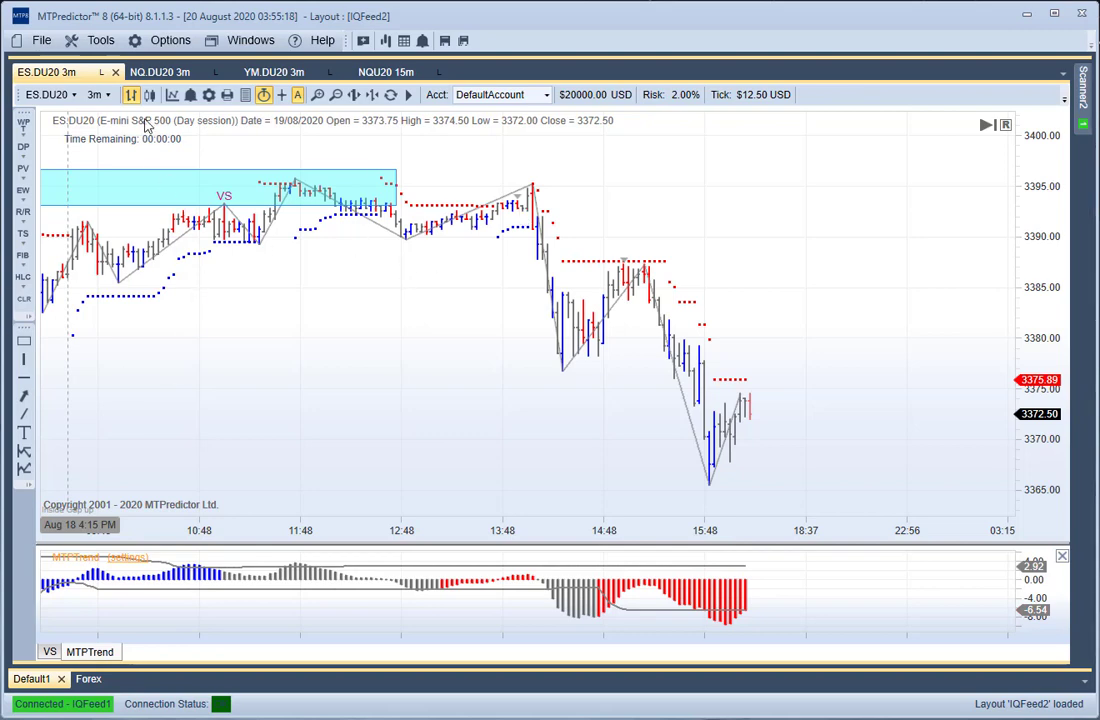
Show NQ on 15-minute bars with a resistance Decision Point zone, removing DP Max.
left_click(152, 76)
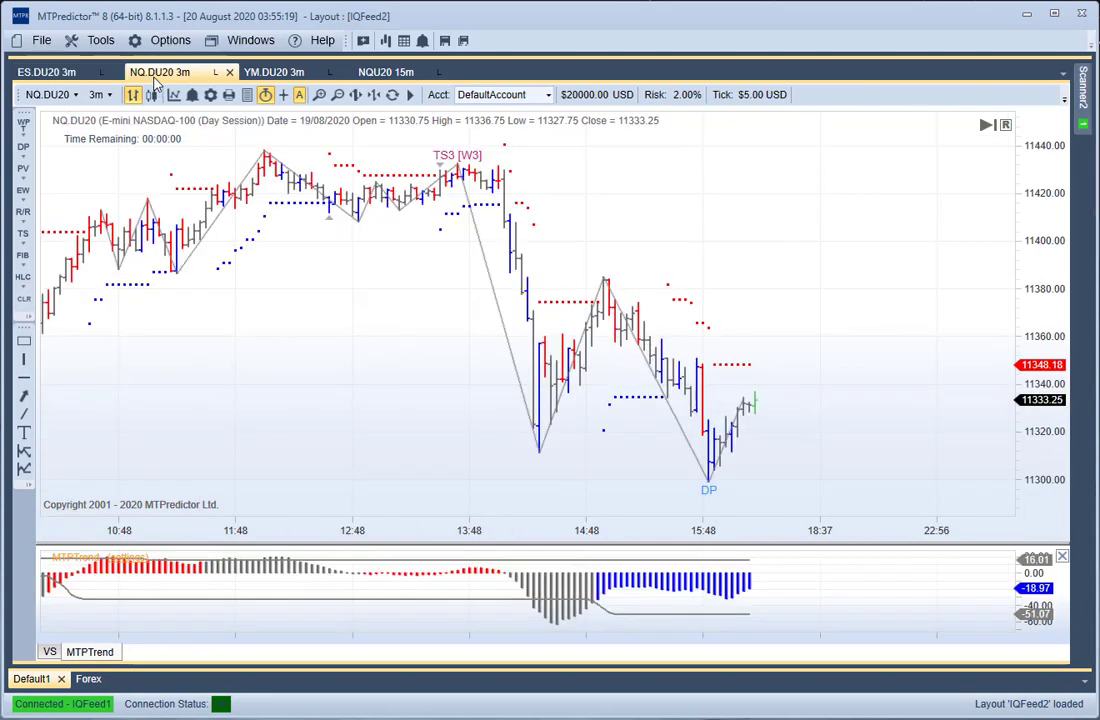
left_click(100, 95)
left_click(124, 207)
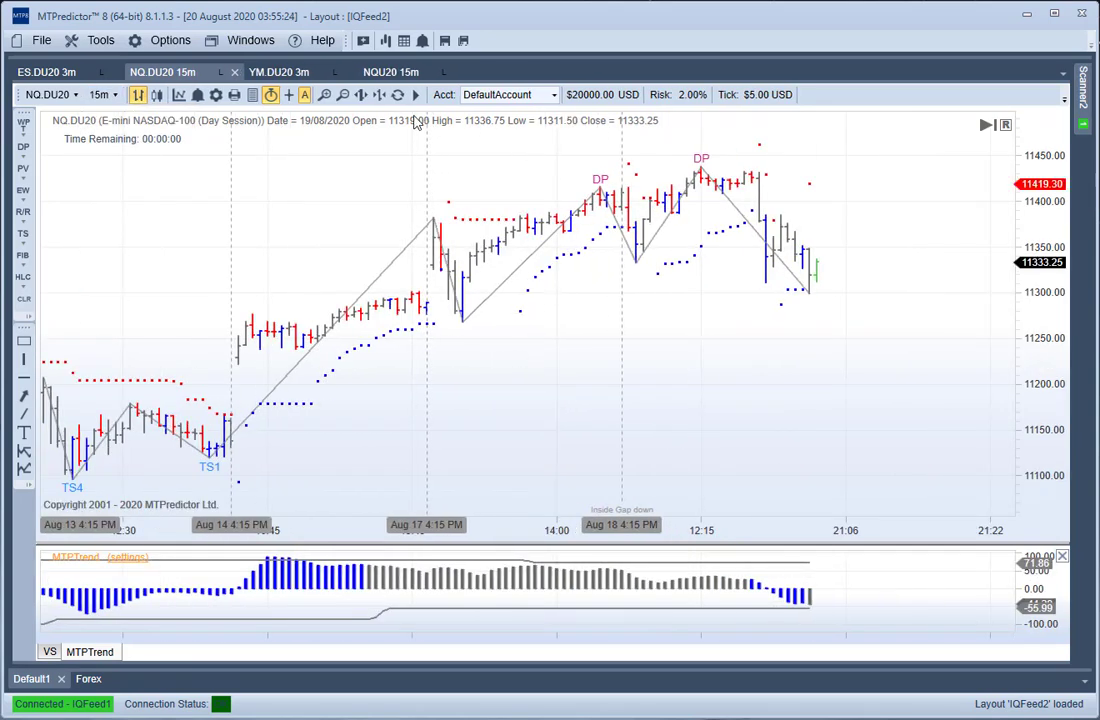
right_click(601, 215)
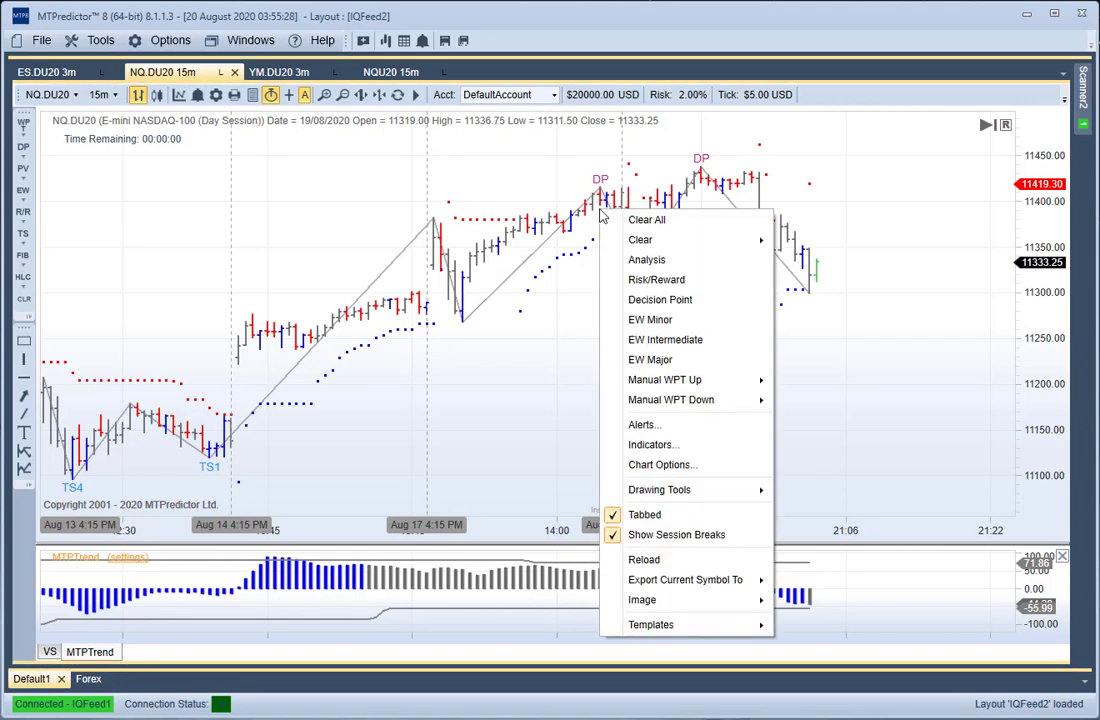
left_click(645, 291)
right_click(680, 152)
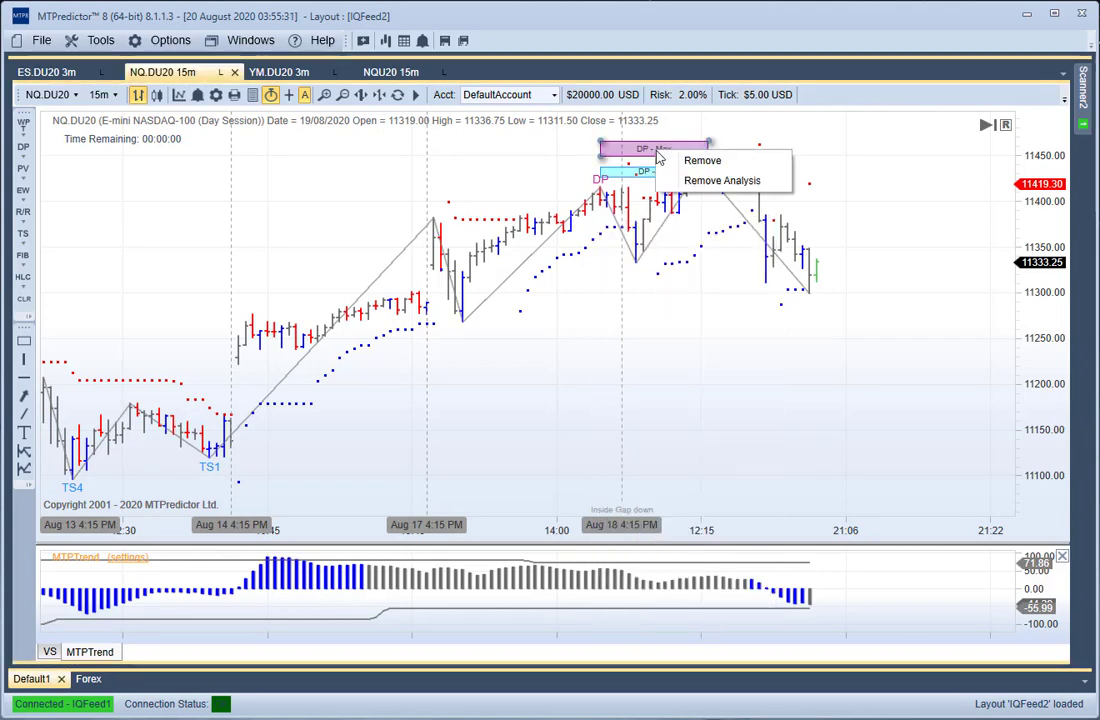
left_click(685, 161)
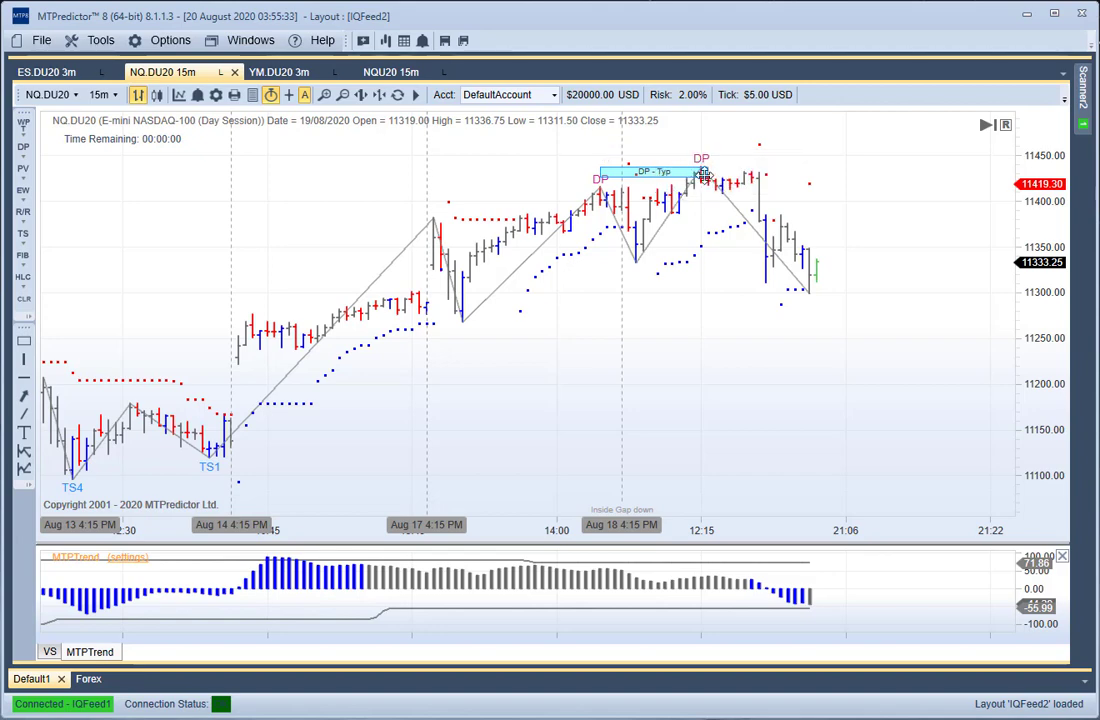
scroll(511, 346, "up", 3)
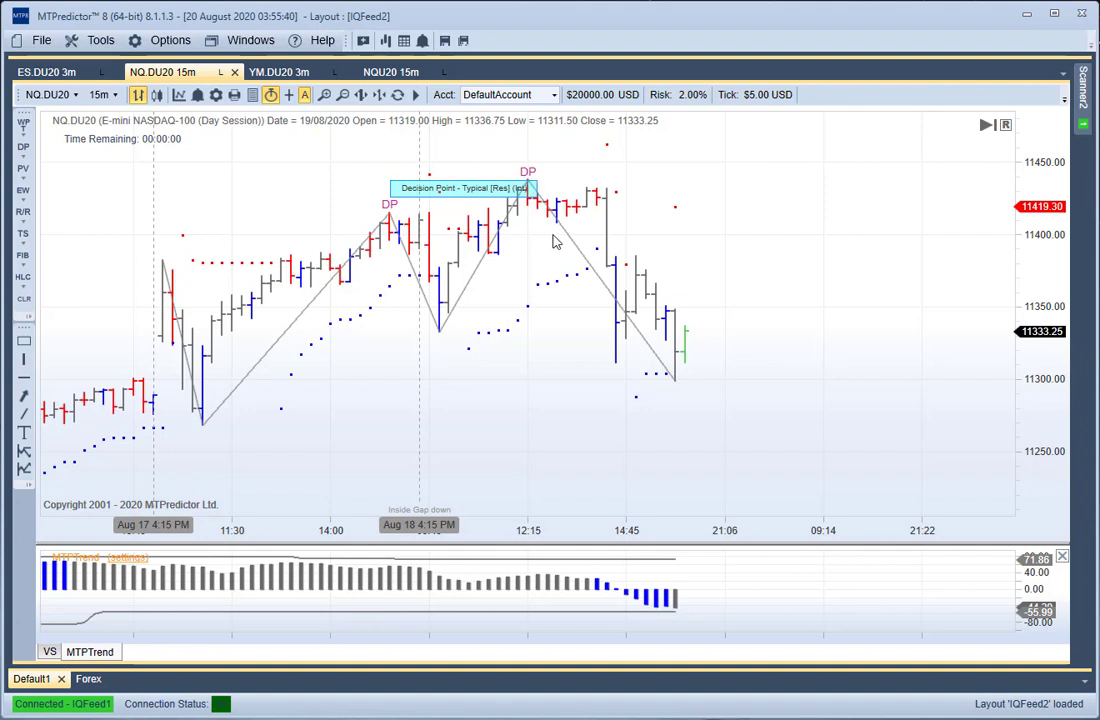
Return NQ to 3-minute bars, pan back to the zone, and turn on replay.
left_click(103, 94)
left_click(112, 150)
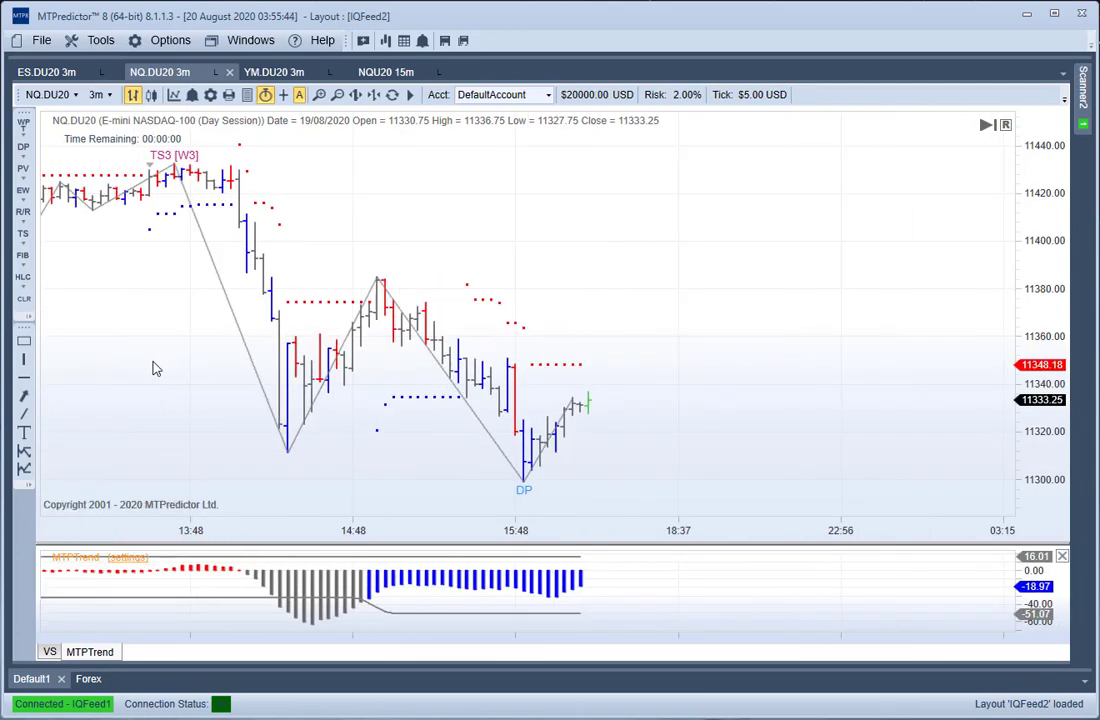
left_click_drag(152, 368, 442, 412)
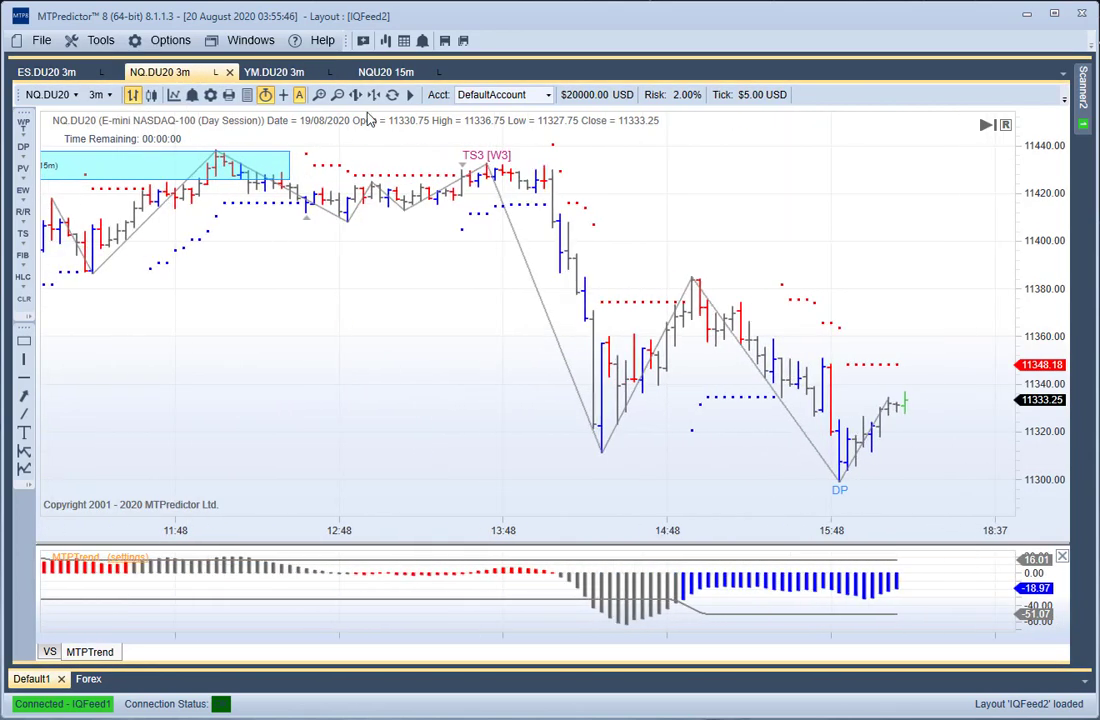
left_click(409, 94)
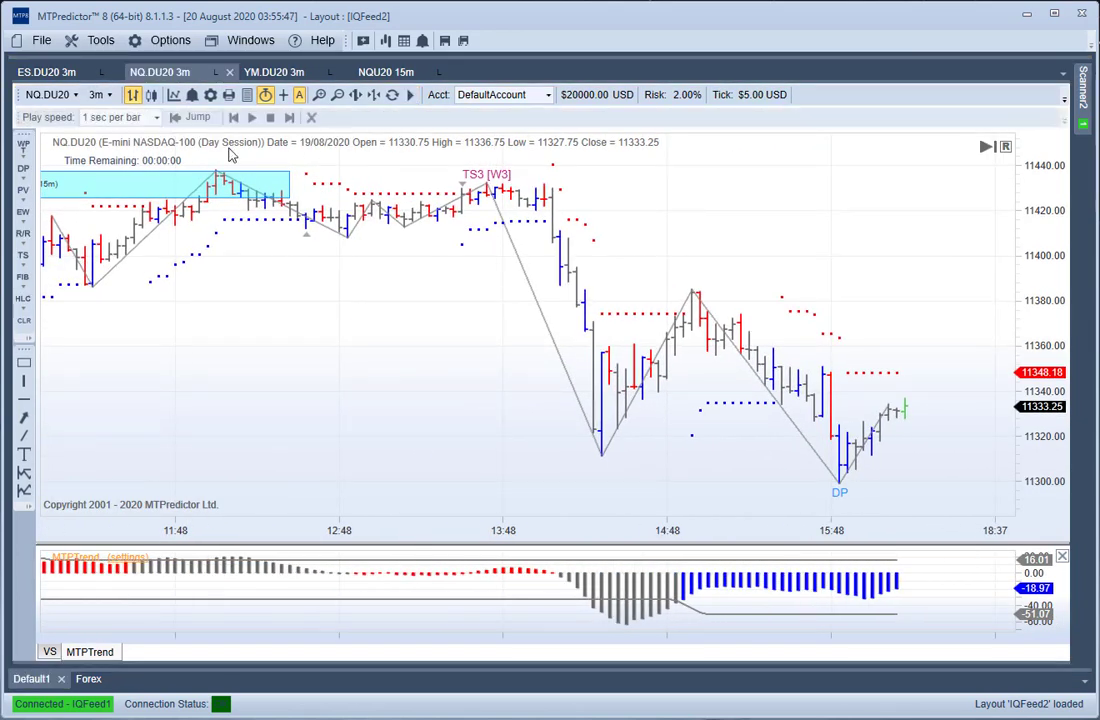
Replay NQ to the TS3 [W3] bar, extend the Decision Point zone, and run the trade analysis.
left_click(473, 228)
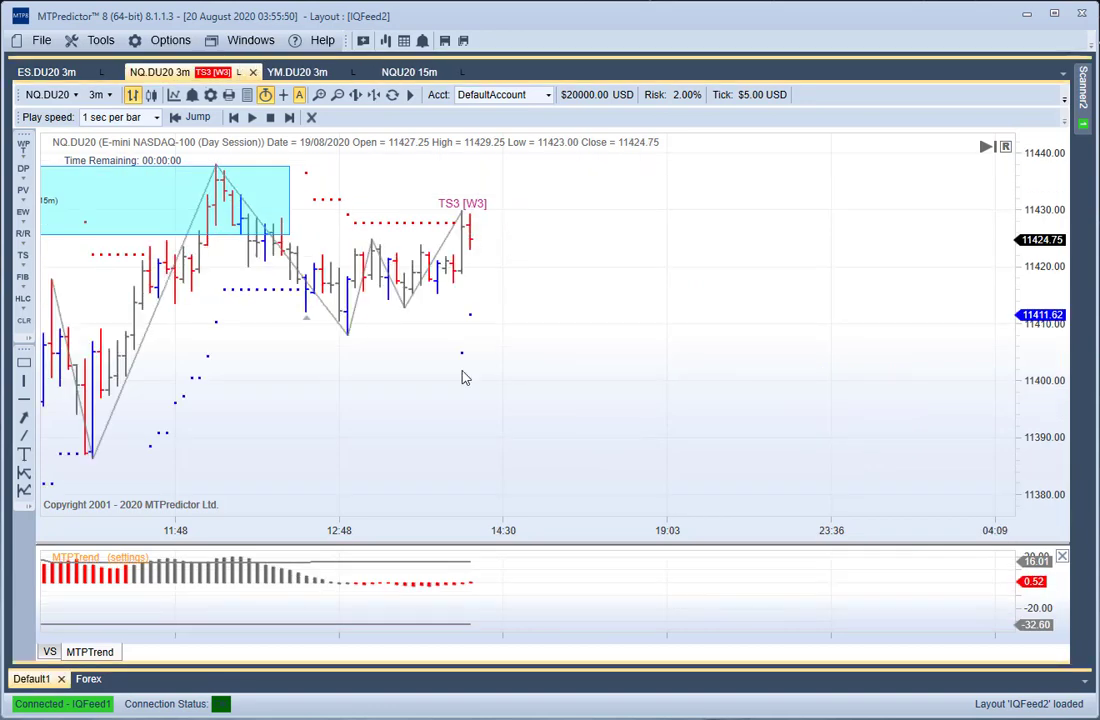
left_click_drag(463, 377, 523, 432)
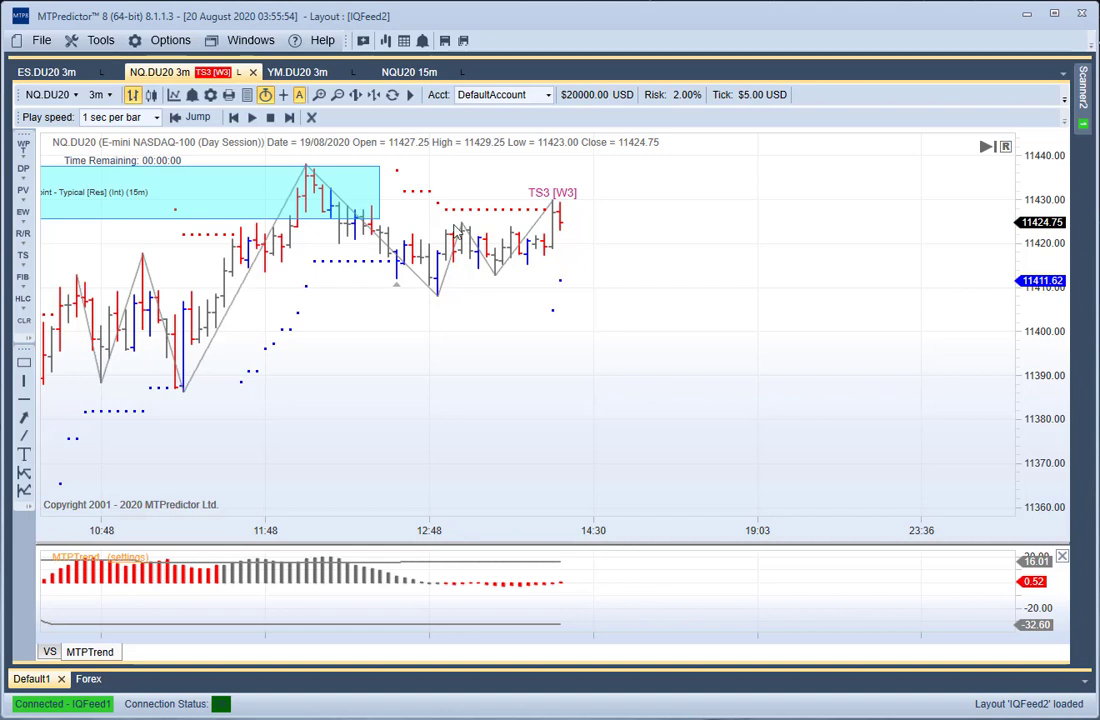
left_click_drag(390, 183, 412, 183)
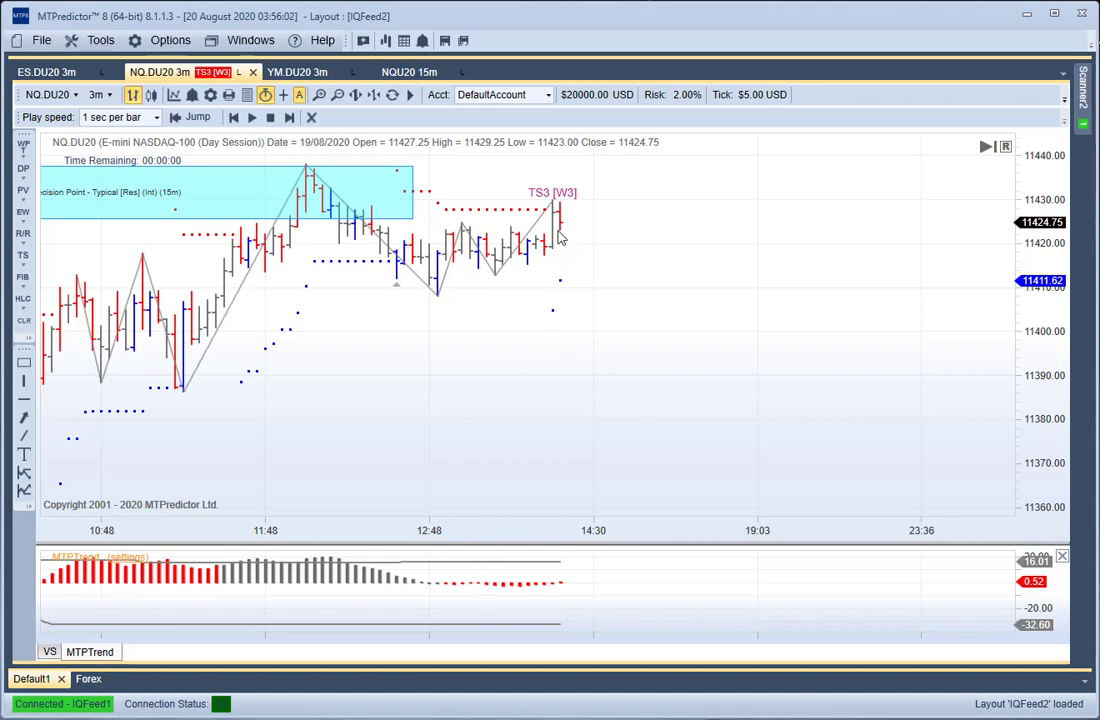
right_click(563, 228)
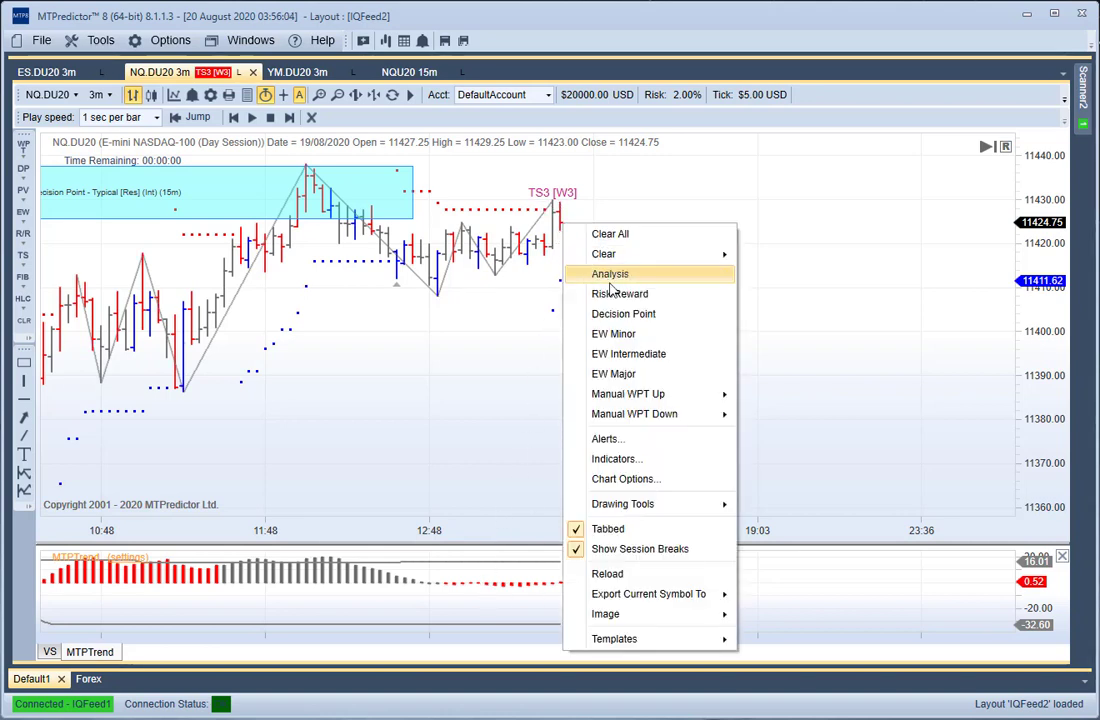
left_click(608, 273)
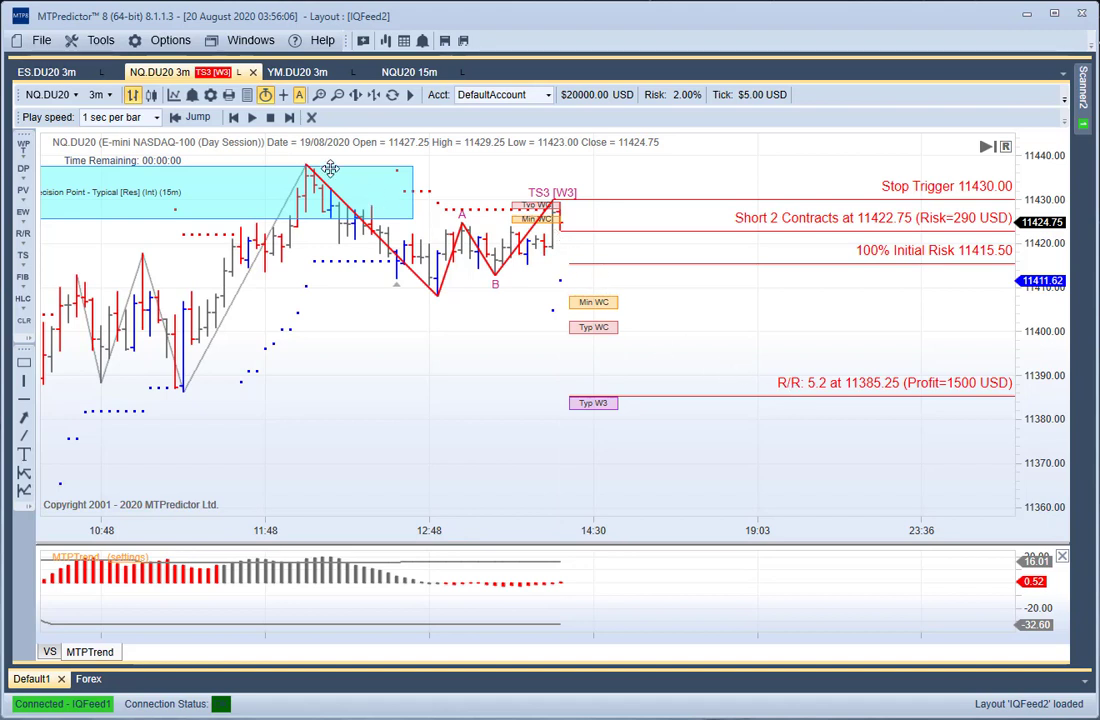
Step two bars forward and rerun analysis: short 2 at 11426.00, R/R 6.0; end replay.
left_click(289, 117)
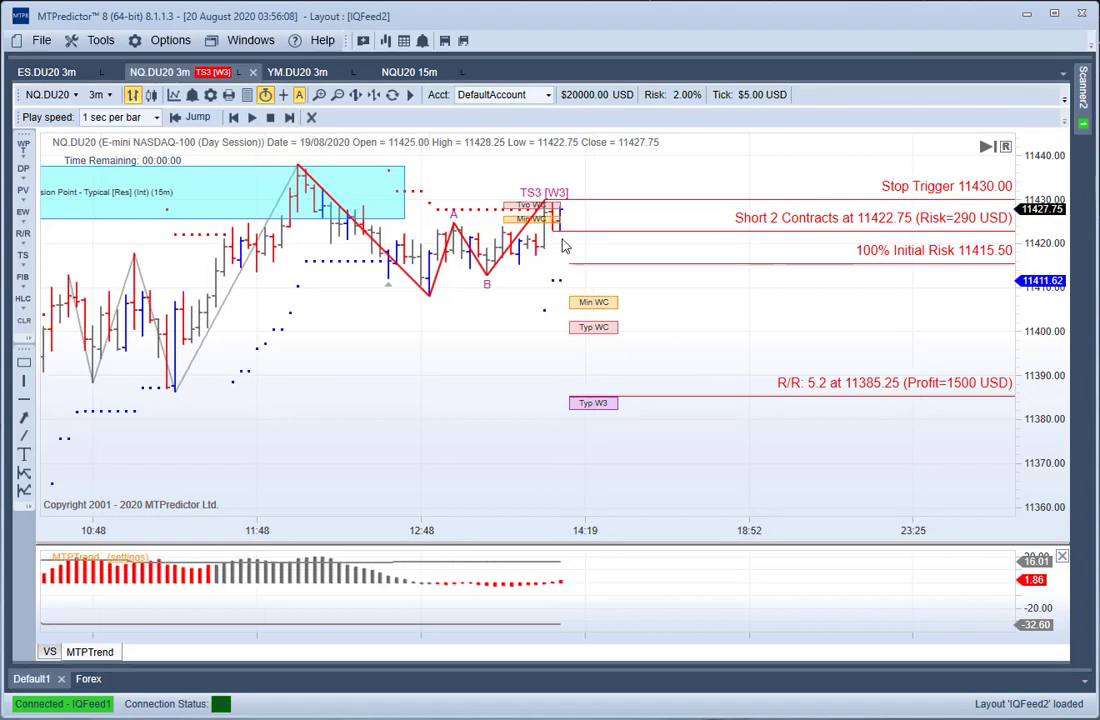
left_click(289, 117)
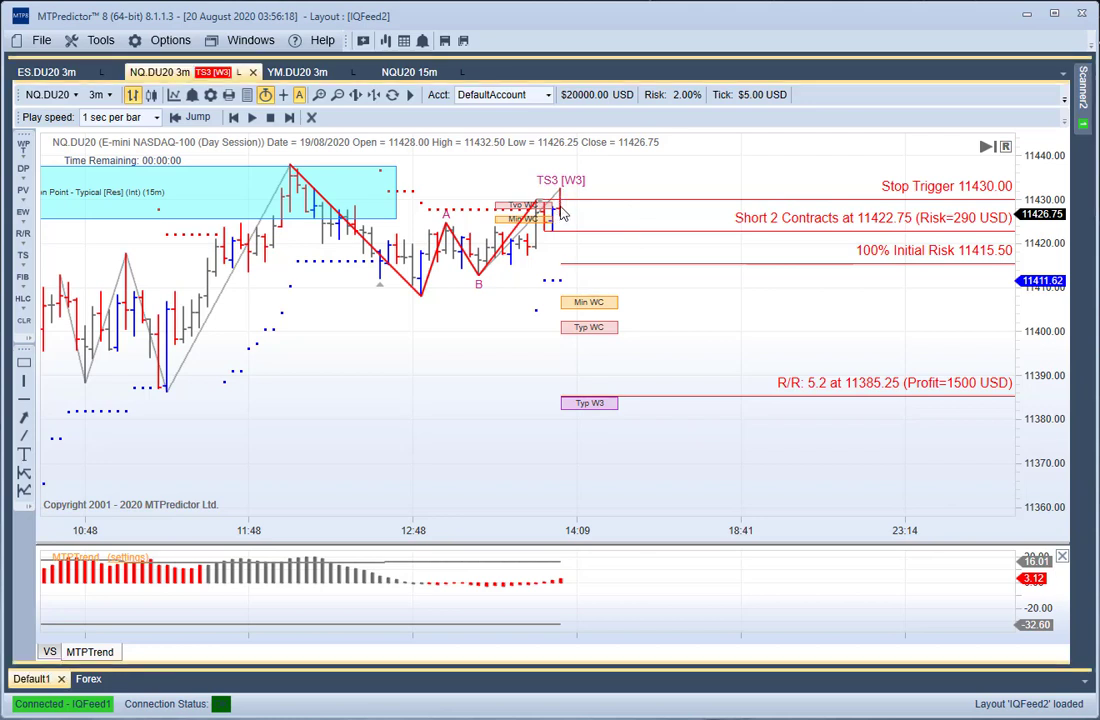
right_click(561, 212)
left_click(612, 258)
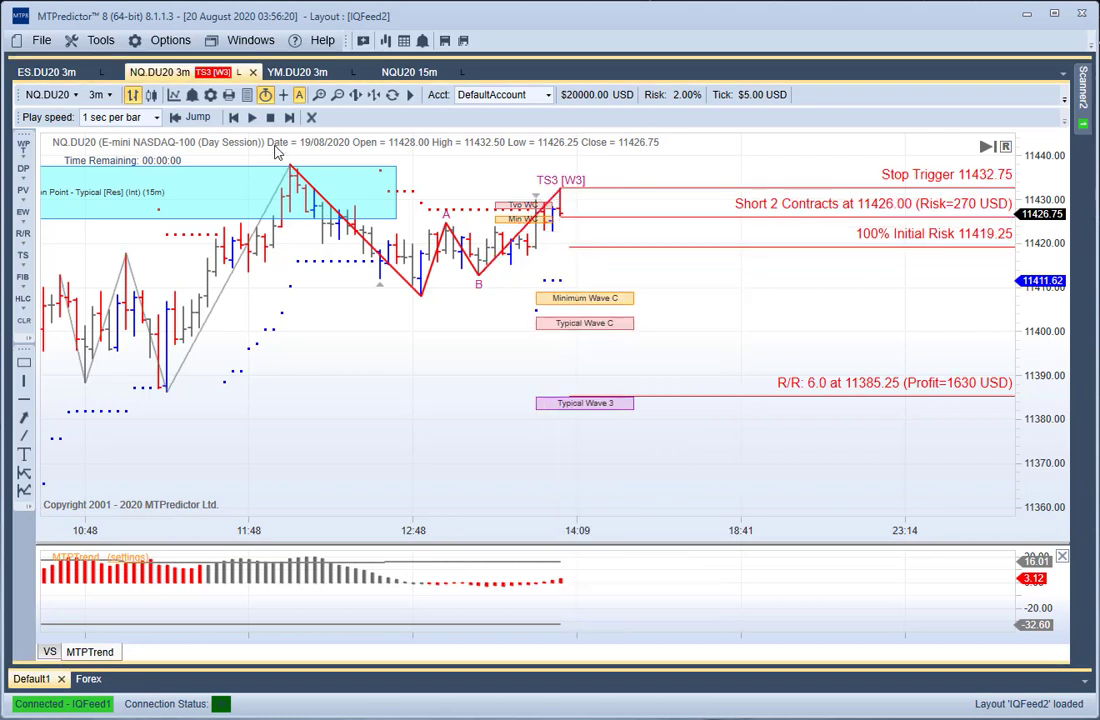
left_click(311, 117)
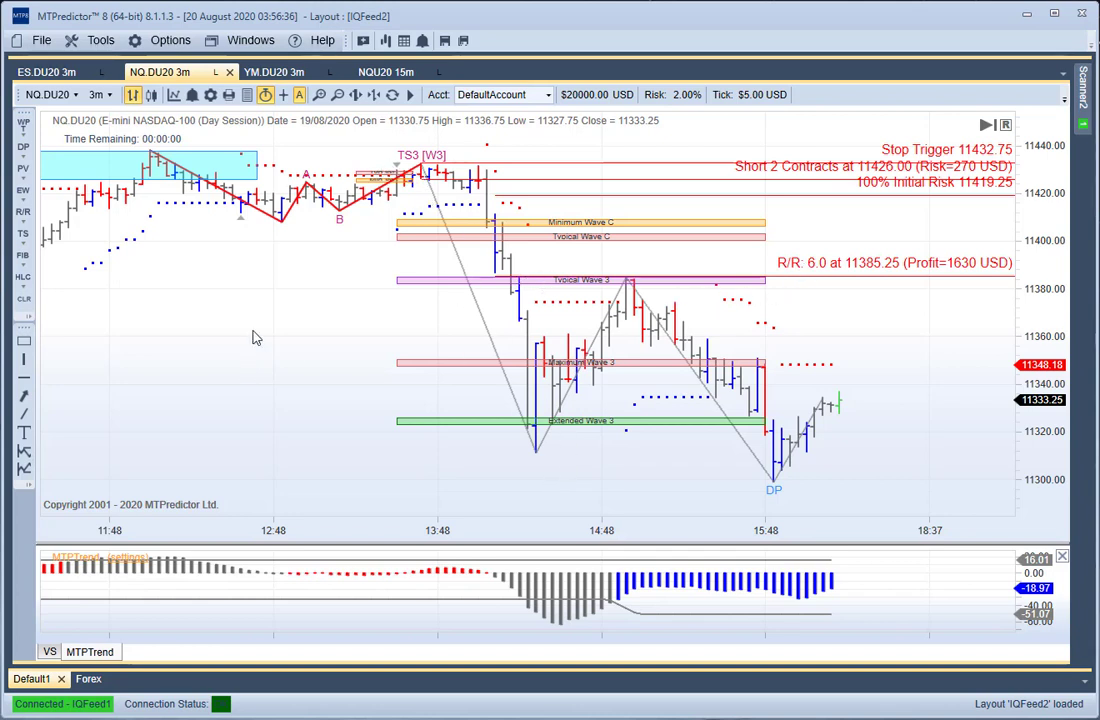
Add the 15-minute support Decision Point zone near 11305–11320 without its maximum, then return to 3m.
left_click(101, 95)
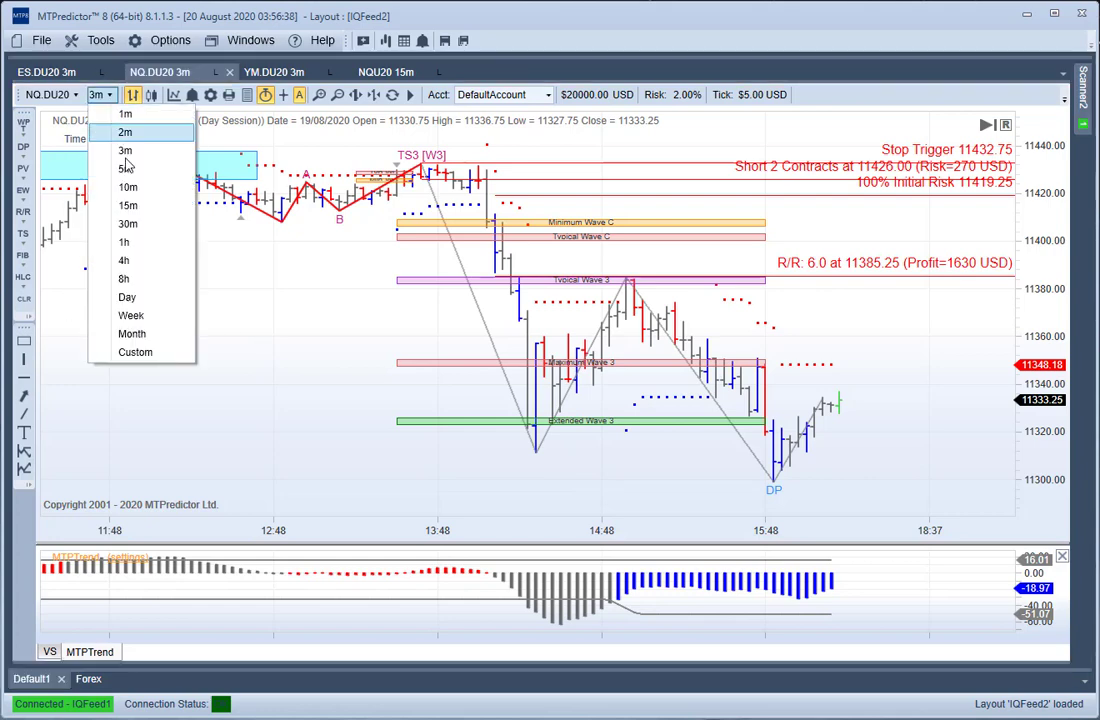
left_click(118, 185)
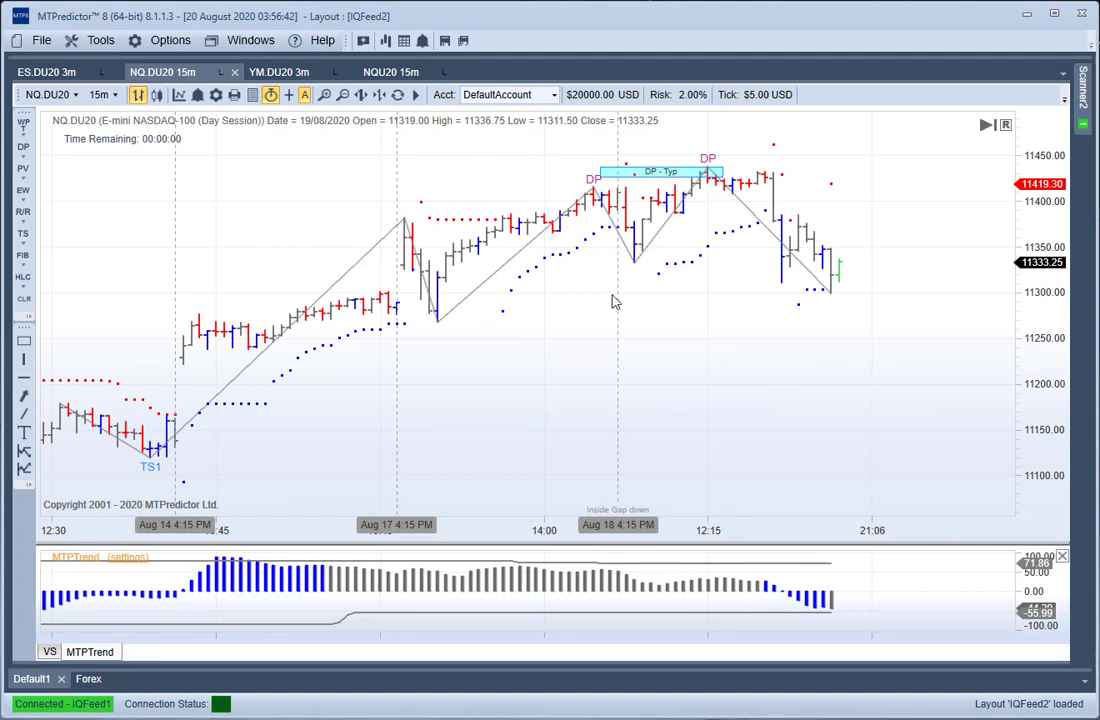
right_click(633, 257)
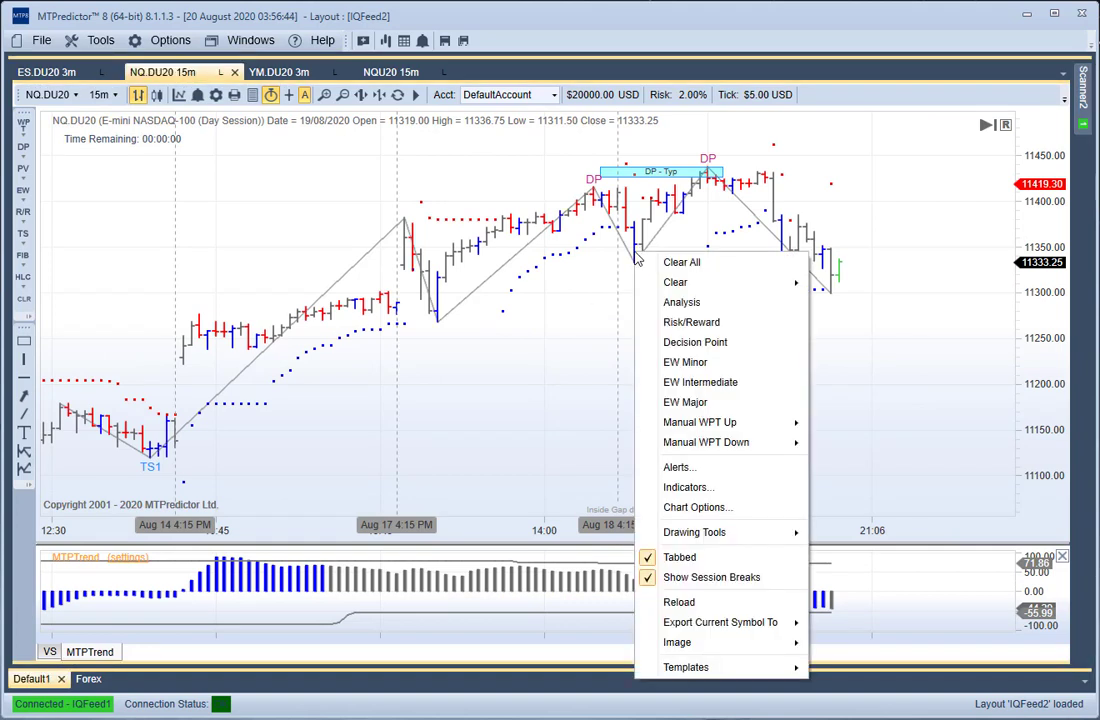
left_click(681, 344)
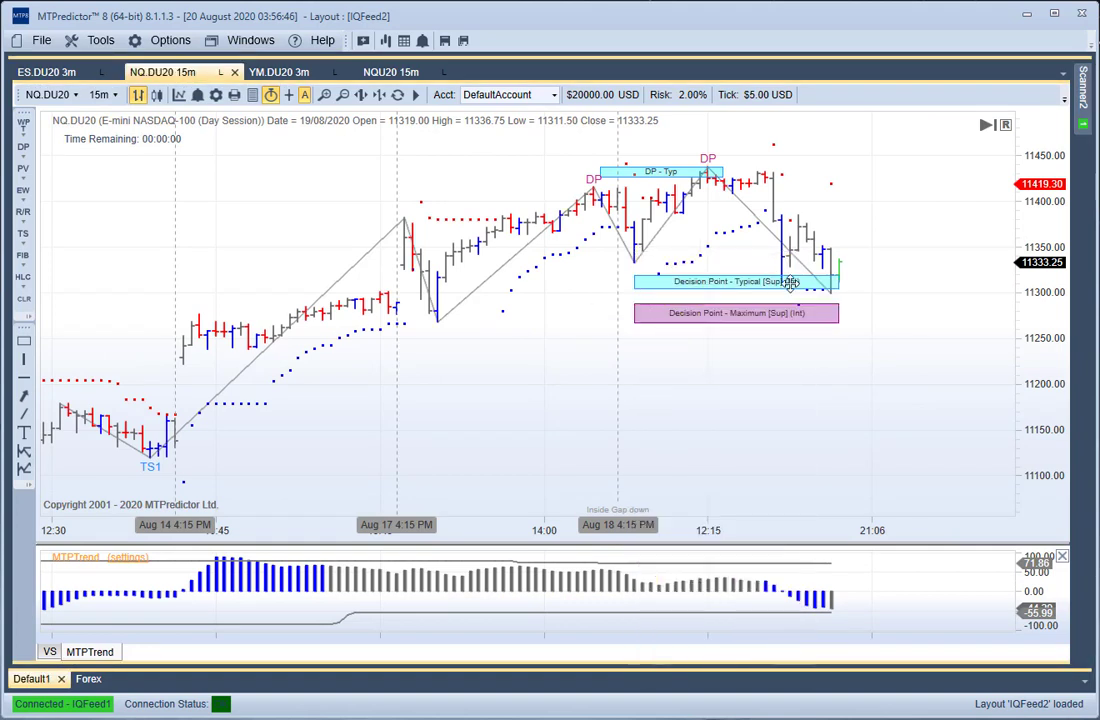
right_click(770, 306)
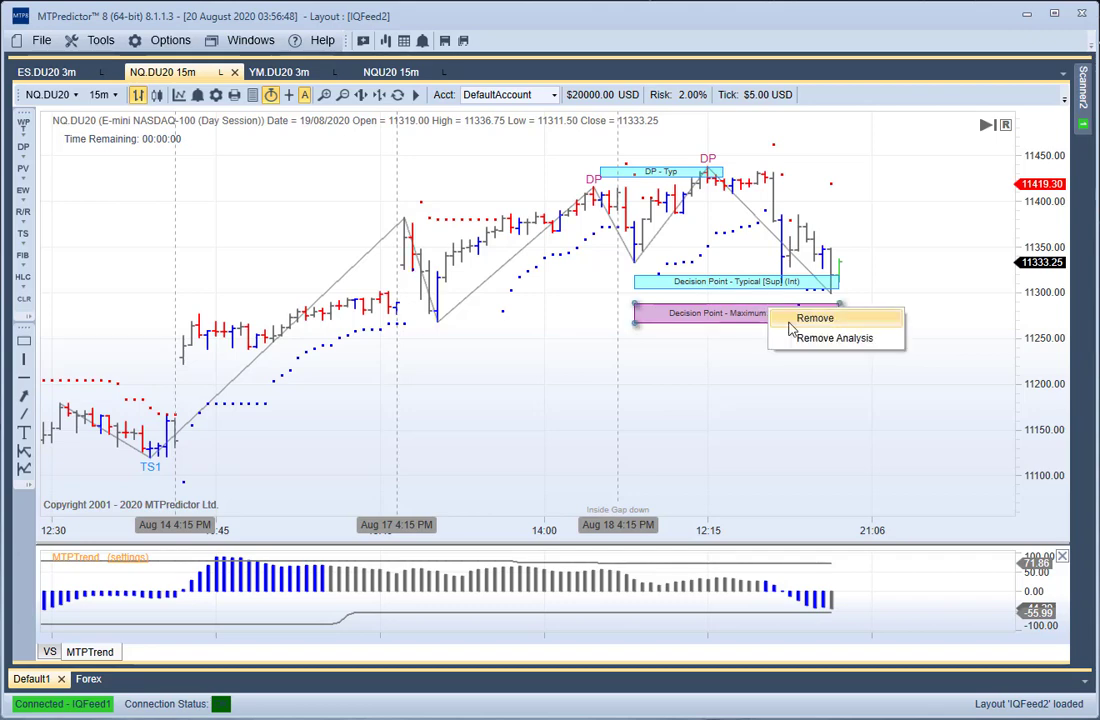
left_click(810, 318)
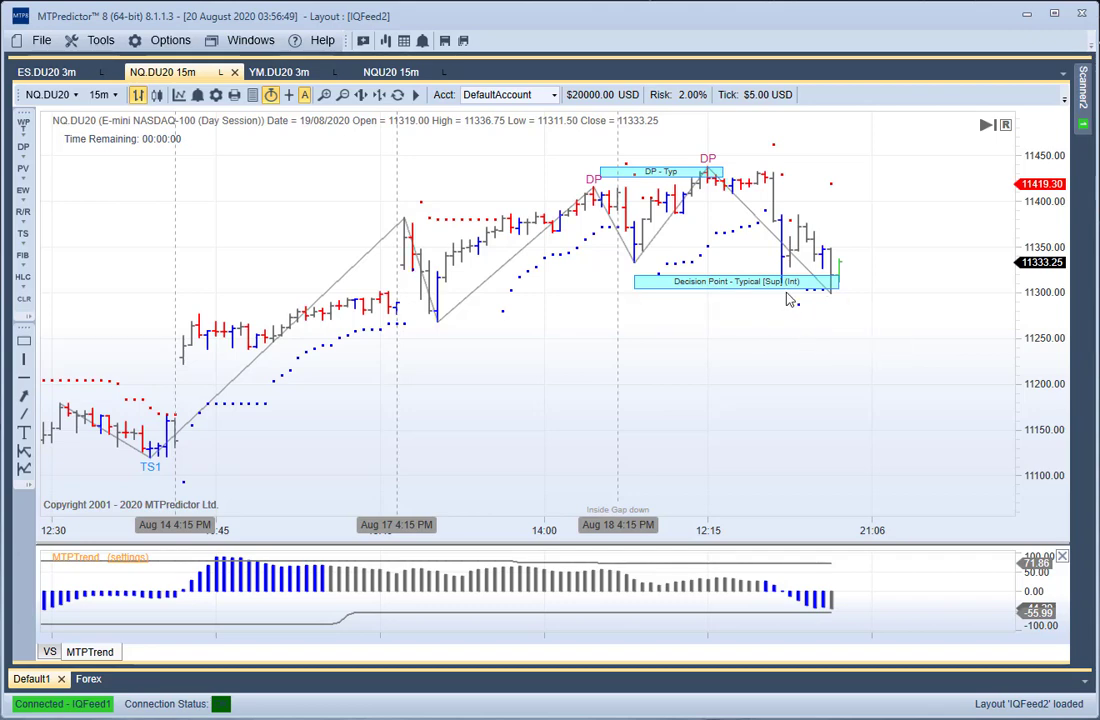
left_click(102, 94)
left_click(127, 152)
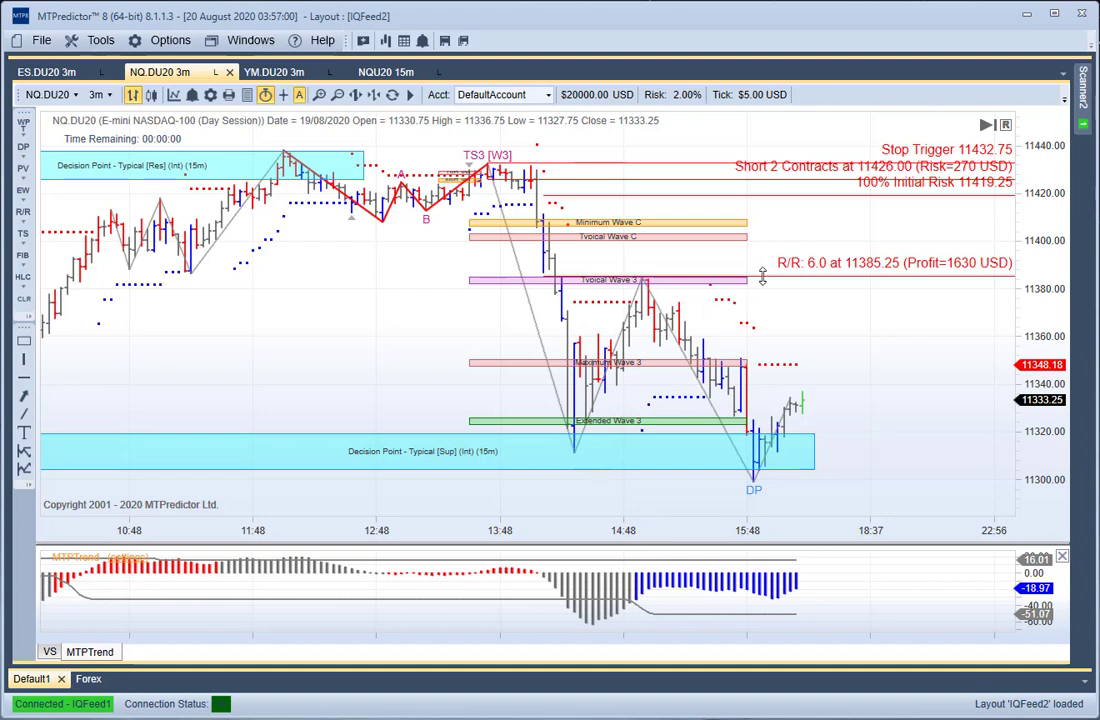
Drag the short's target to 11320.00, giving R/R 15.7 and 4240 USD profit.
left_click_drag(762, 276, 610, 434)
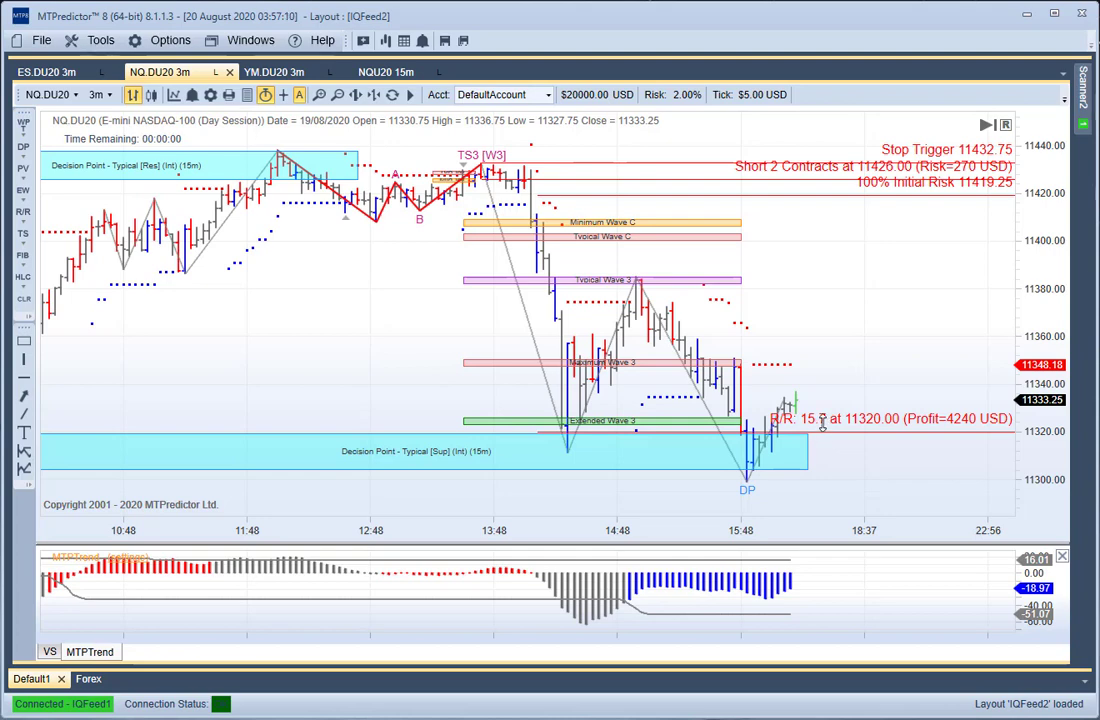
scroll(366, 398, "down", 3)
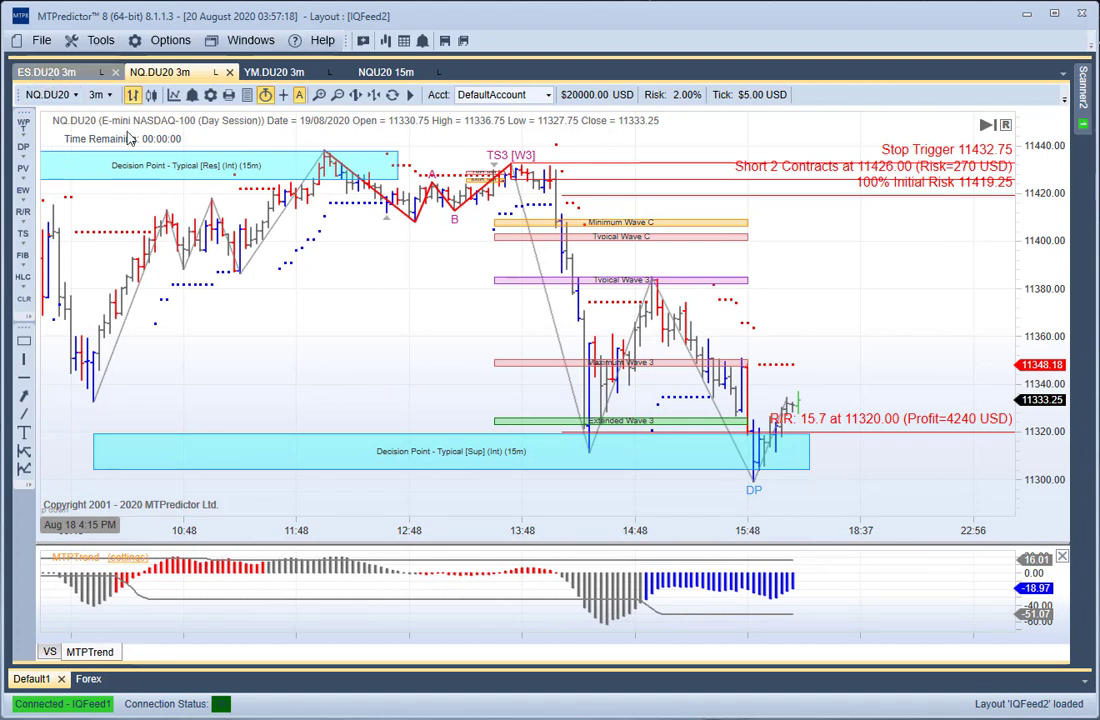
left_click(290, 157)
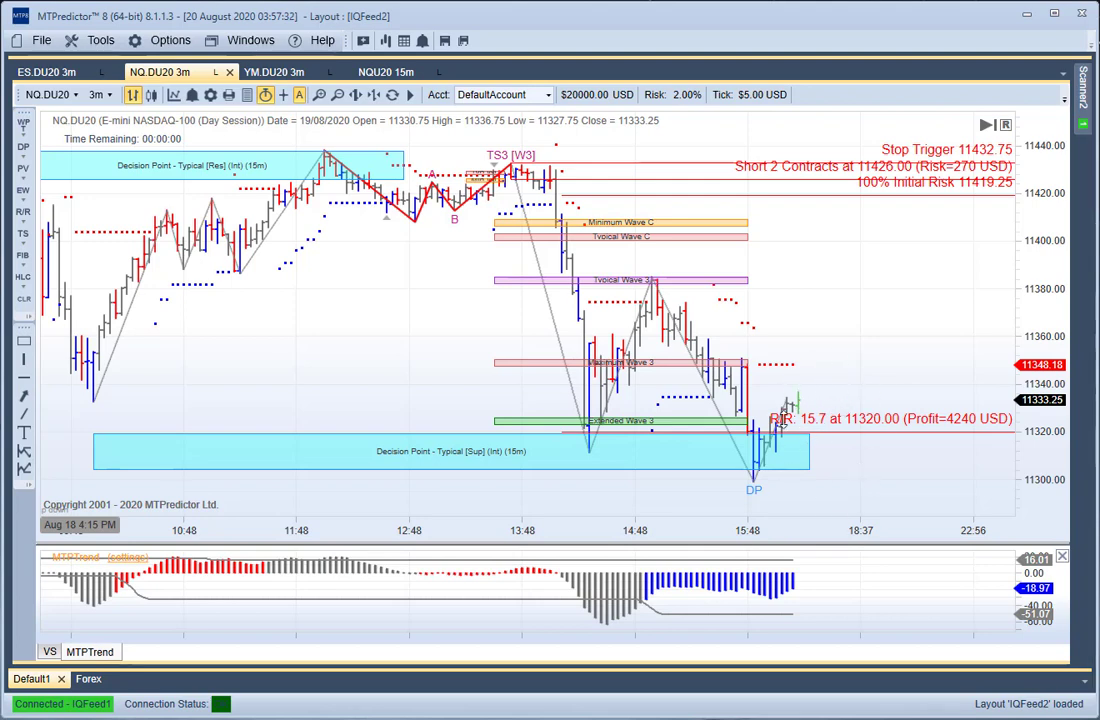
Run the short-trade analysis on the ES.DU20 3m chart and extend the cyan Decision Point zone slightly right.
left_click(30, 73)
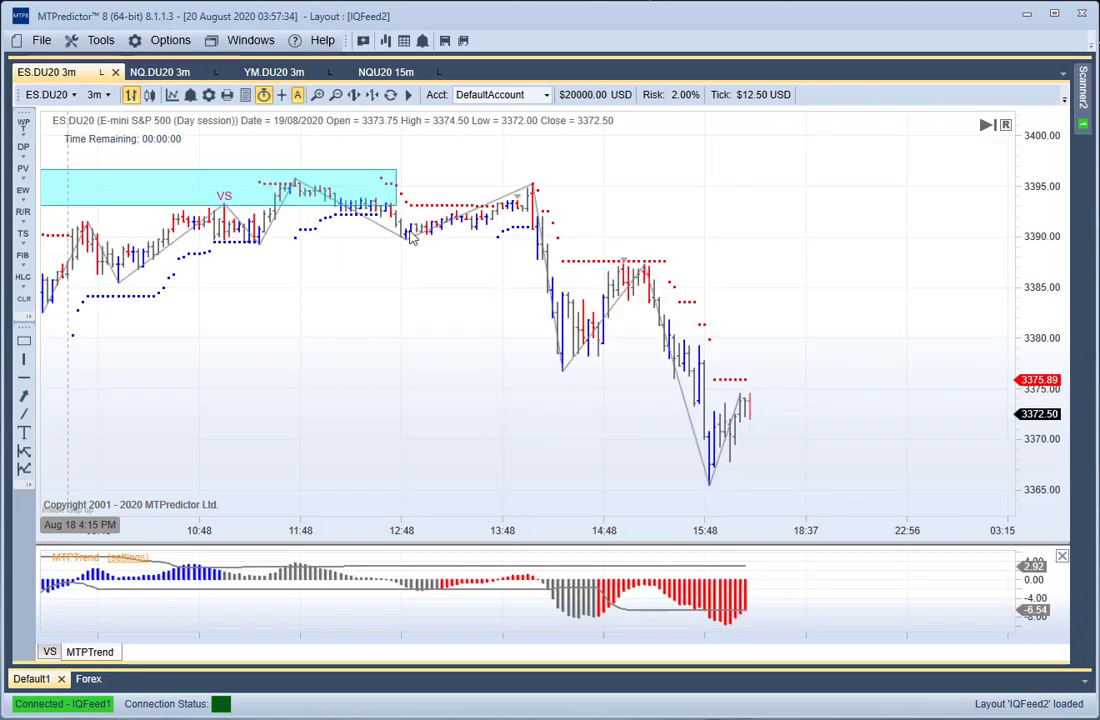
right_click(520, 215)
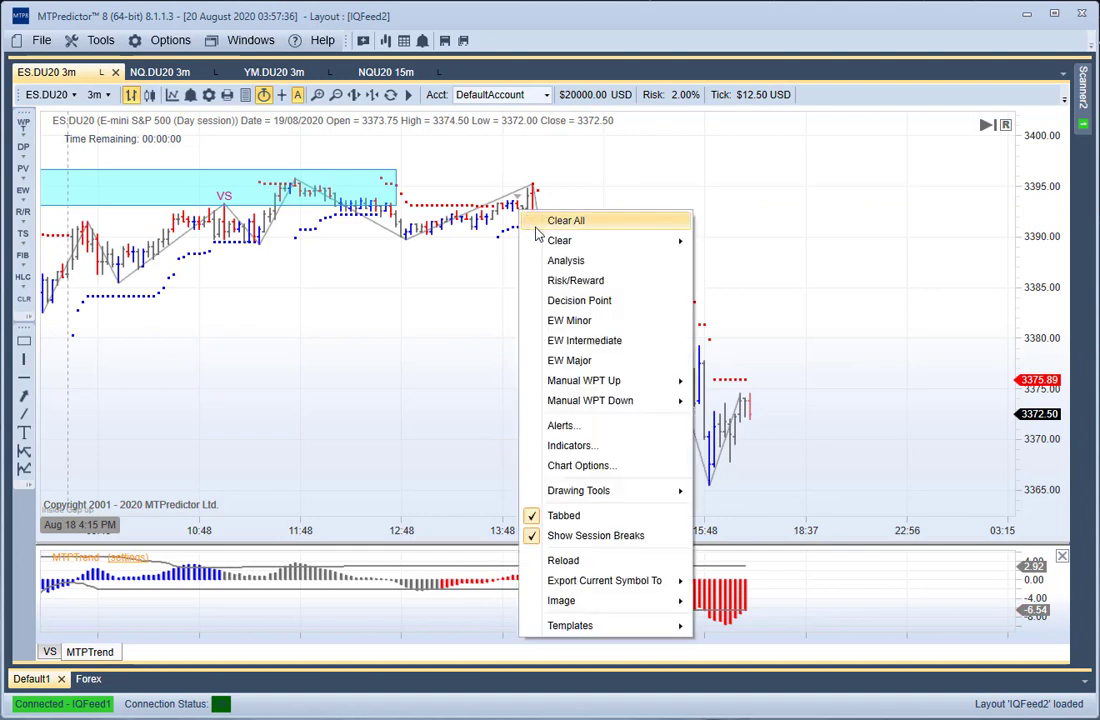
left_click(562, 258)
mouse_move(356, 190)
left_mouse_down()
mouse_move(344, 177)
mouse_move(366, 180)
left_mouse_up()
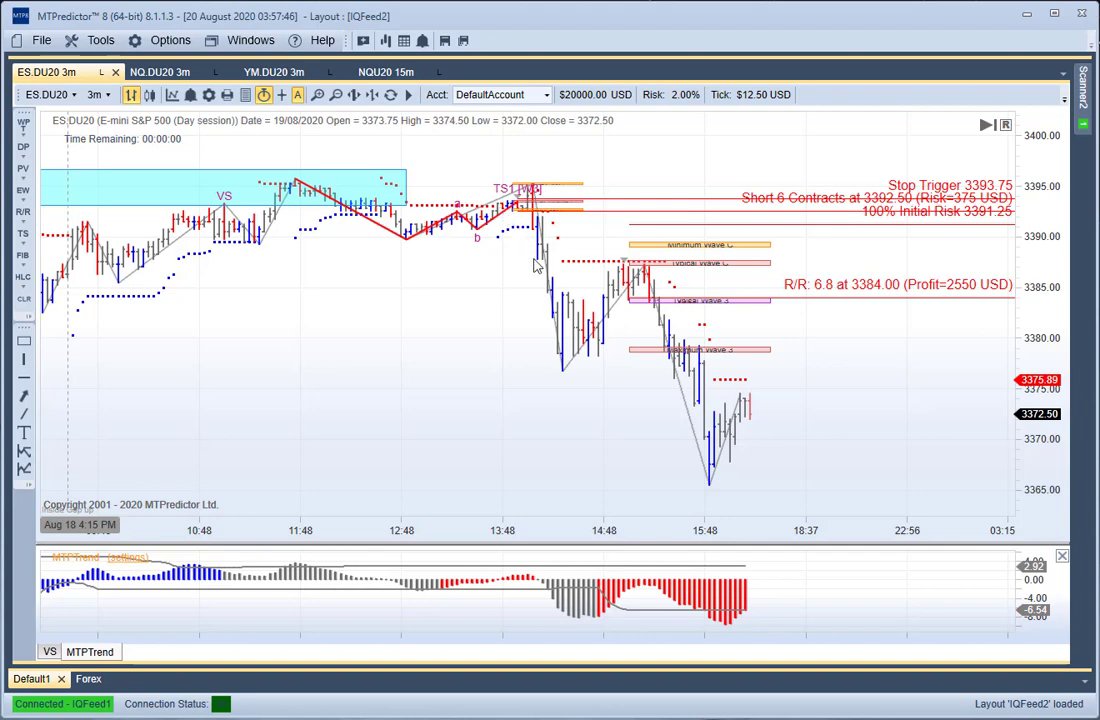
Return to the NQ.DU20 3m chart showing the 2-contract short with entry 11426.00.
scroll(594, 424, "up", 1)
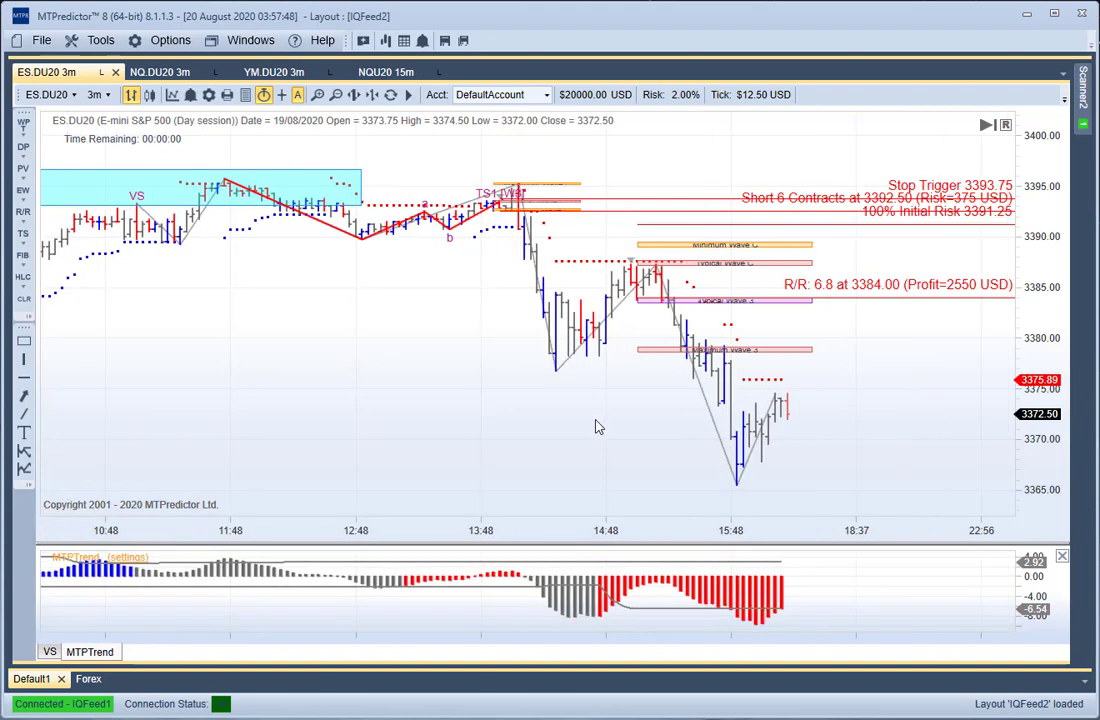
left_click(136, 73)
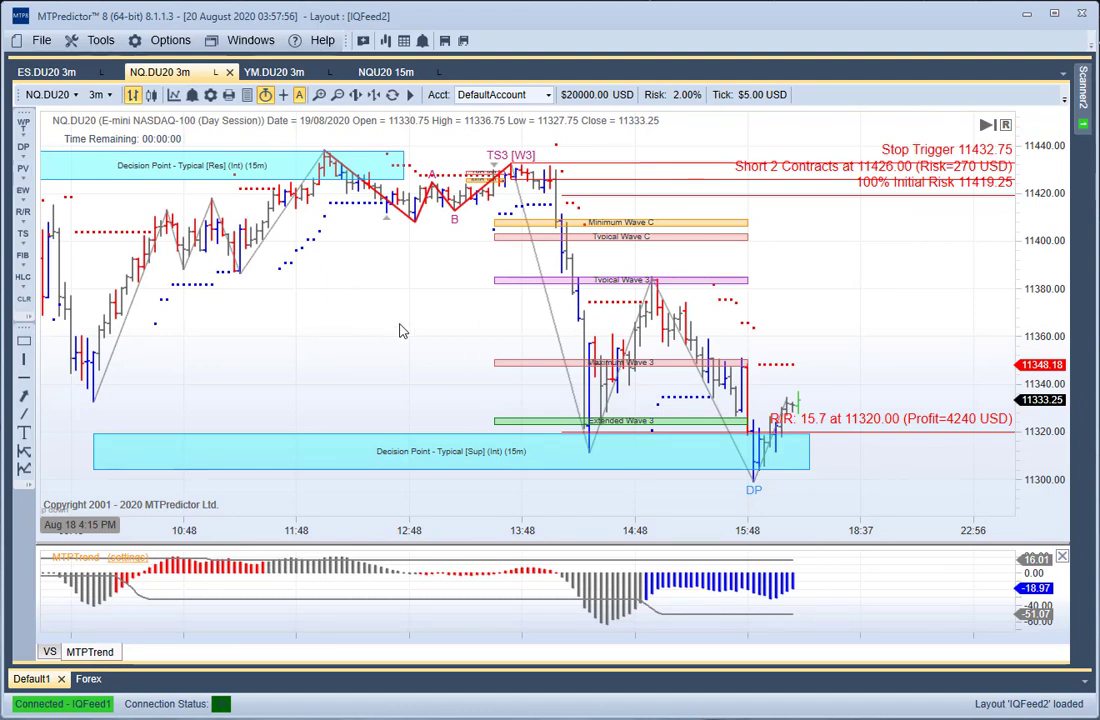
scroll(405, 356, "down", 4)
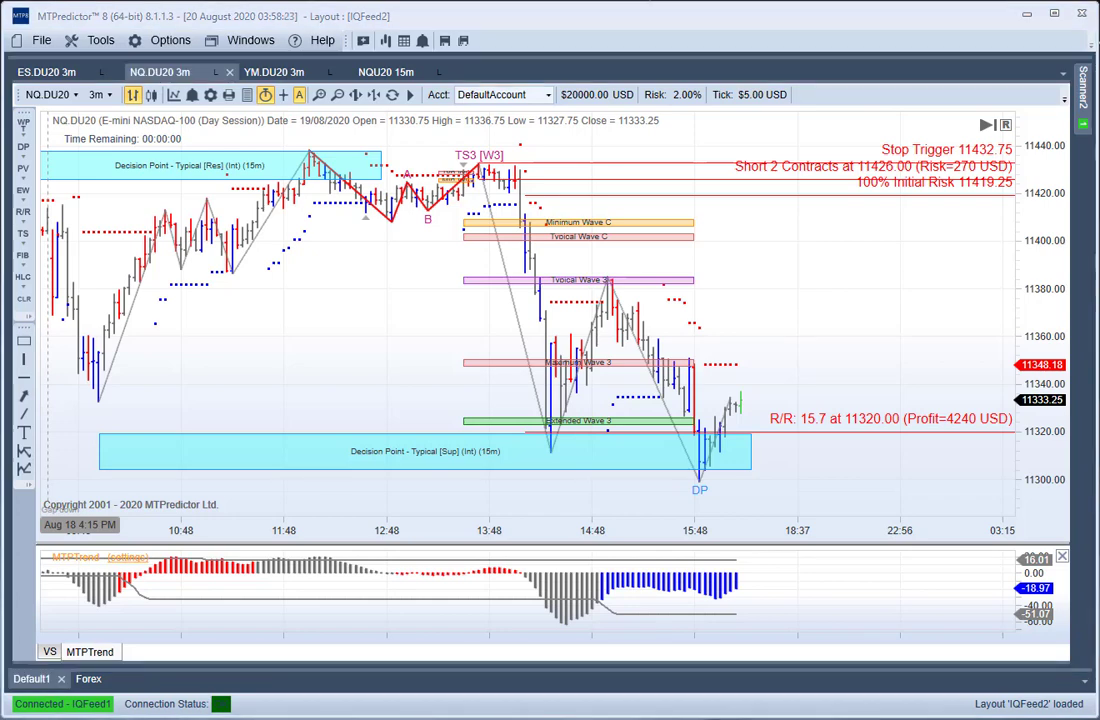
Replay the ES.DU20 3m chart back to the TS2 bar and add its short analysis at 3385.00.
left_click(50, 72)
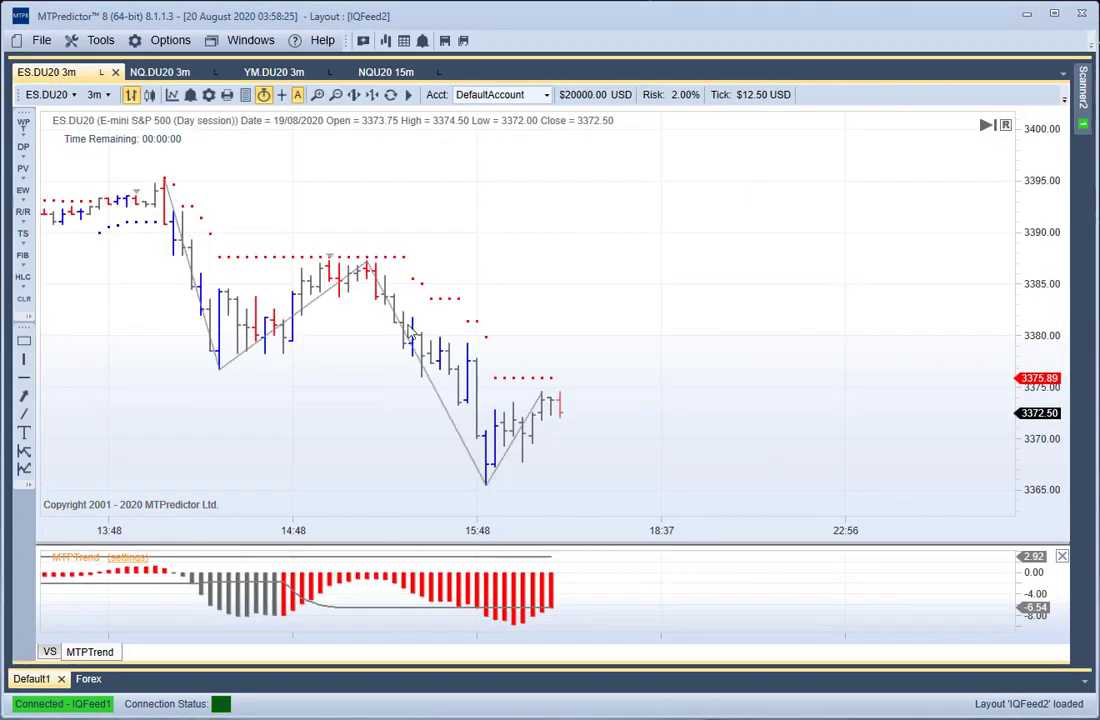
left_click_drag(307, 427, 427, 435)
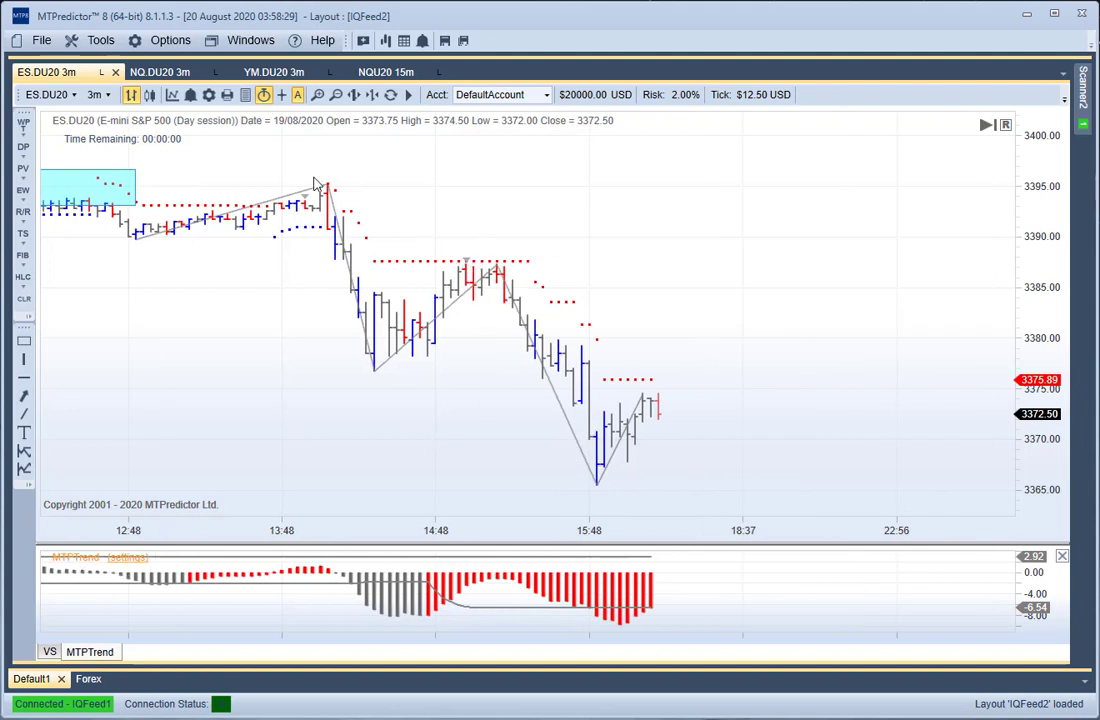
left_click(322, 96)
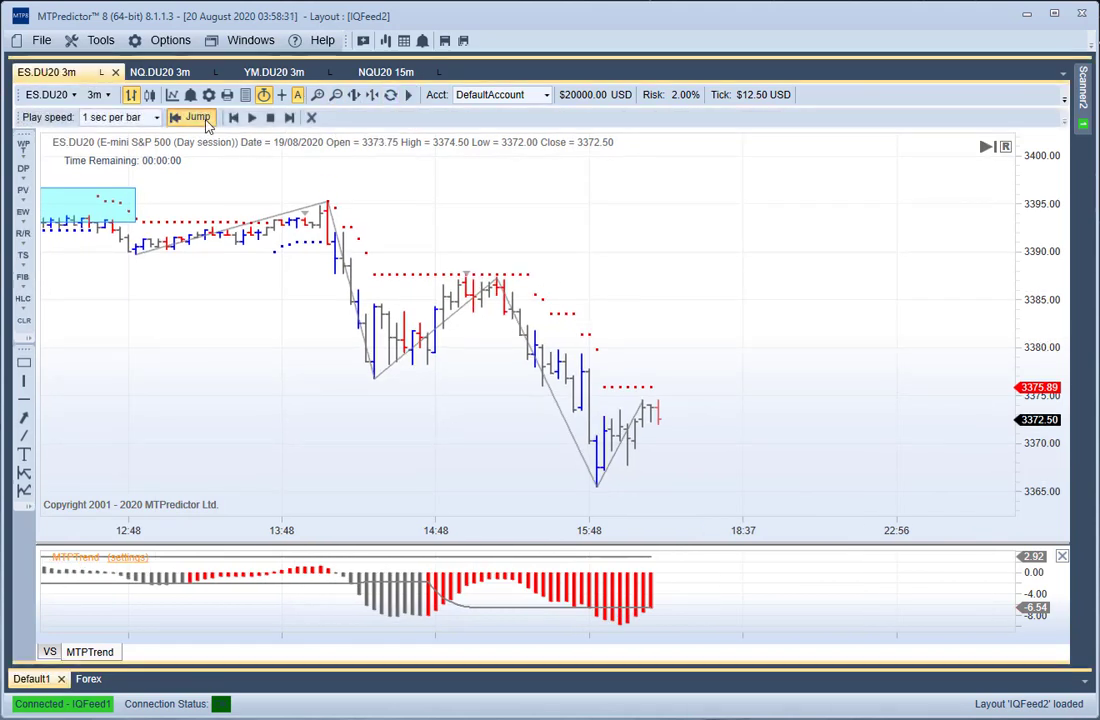
left_click(198, 117)
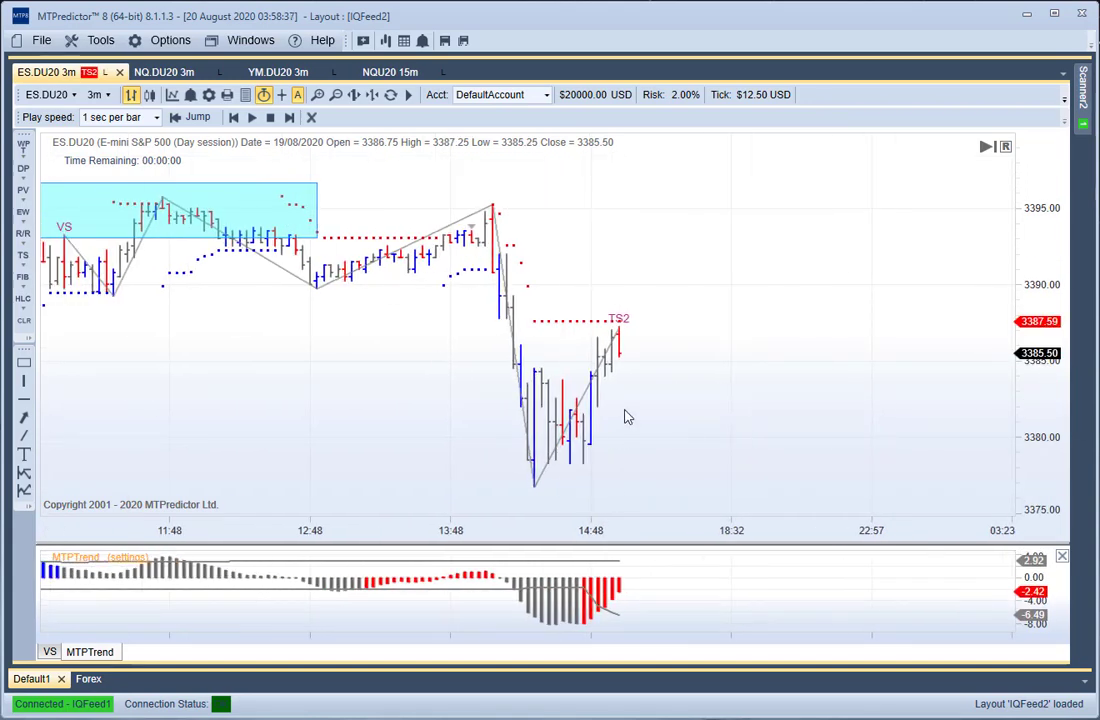
right_click(621, 356)
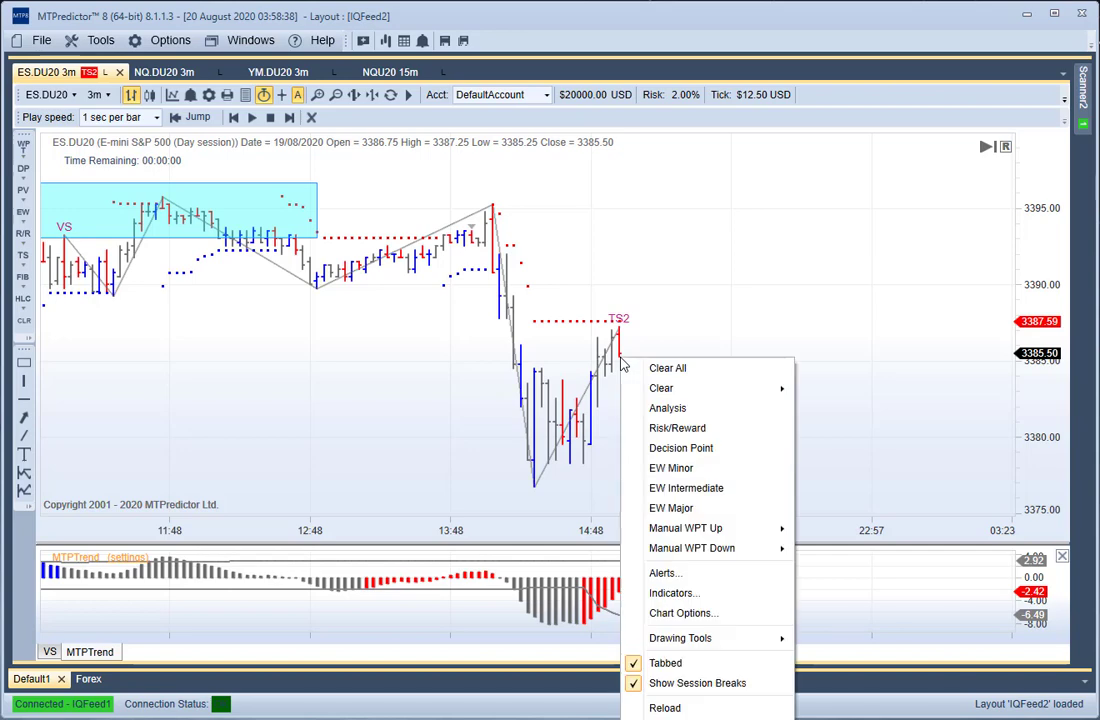
left_click(668, 408)
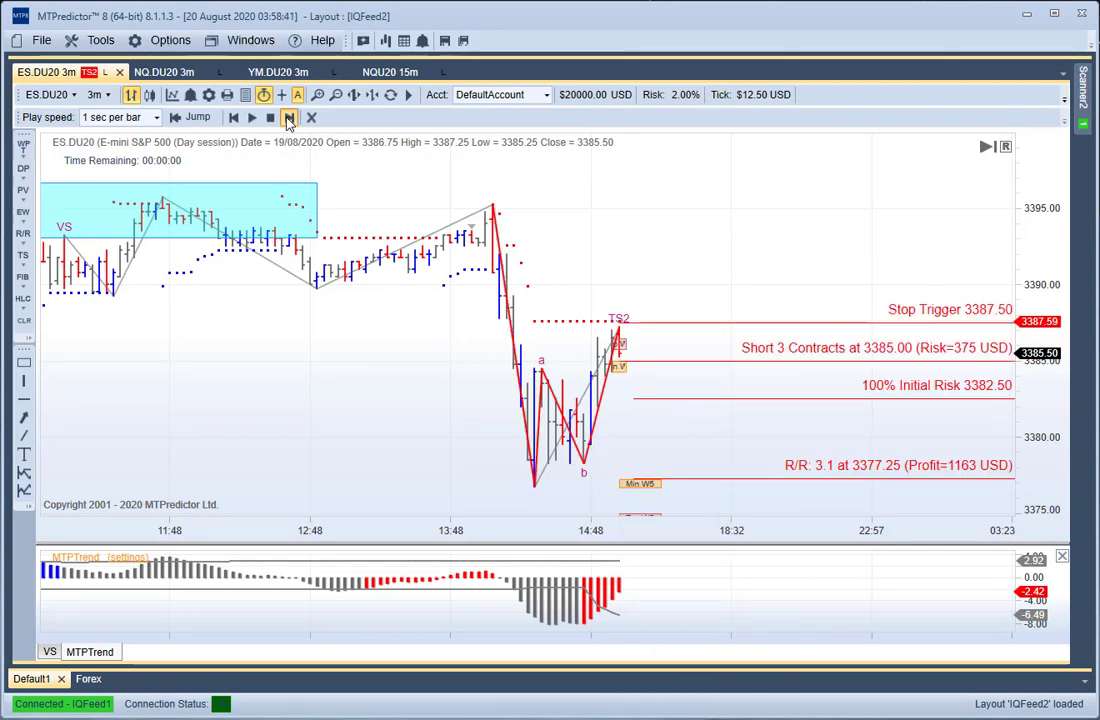
Step the replay forward seven bars, then exit replay to restore the full data.
left_click(288, 118)
left_click(288, 118)
left_click(288, 118)
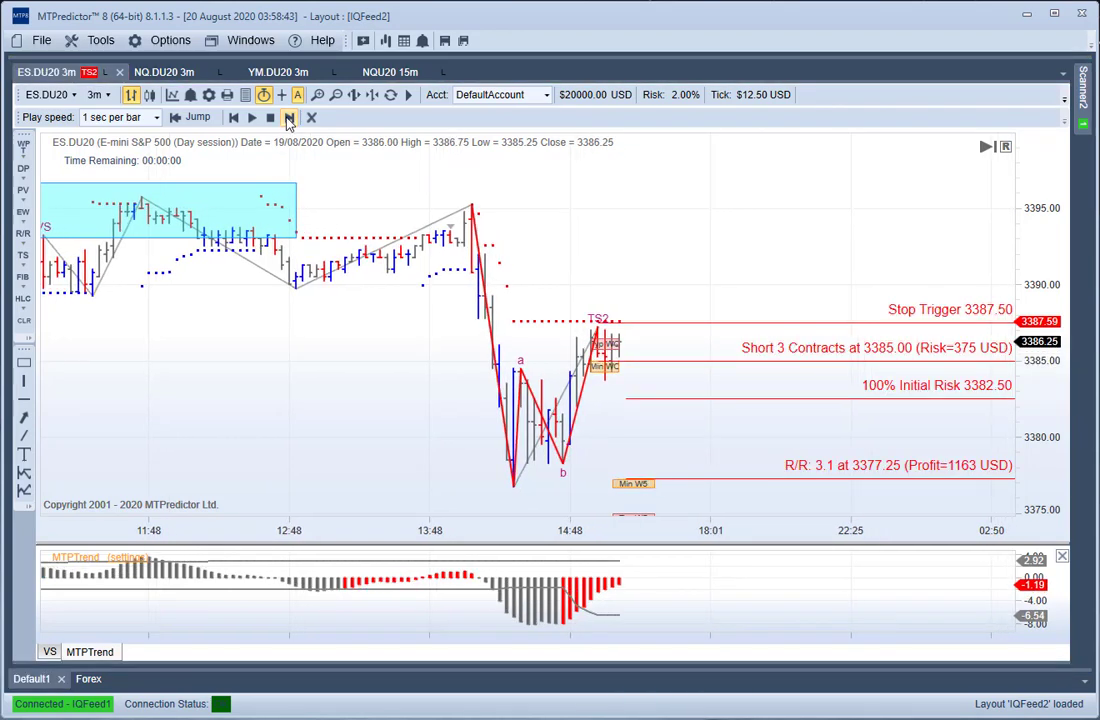
left_click(288, 118)
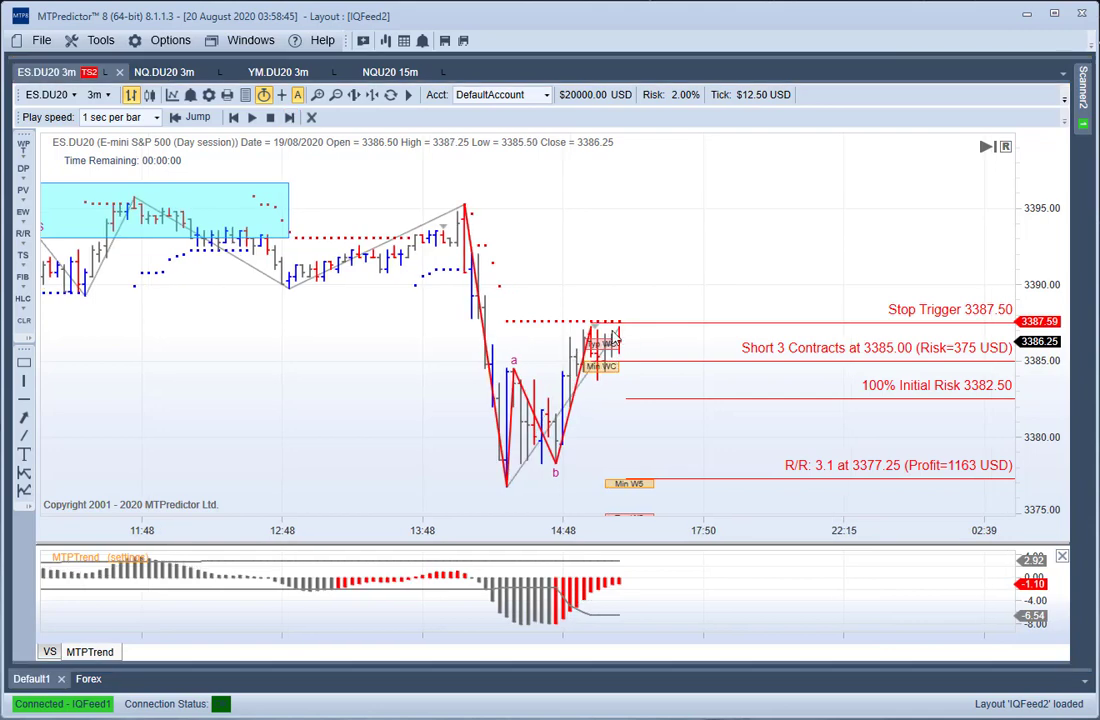
left_click_drag(606, 294, 584, 295)
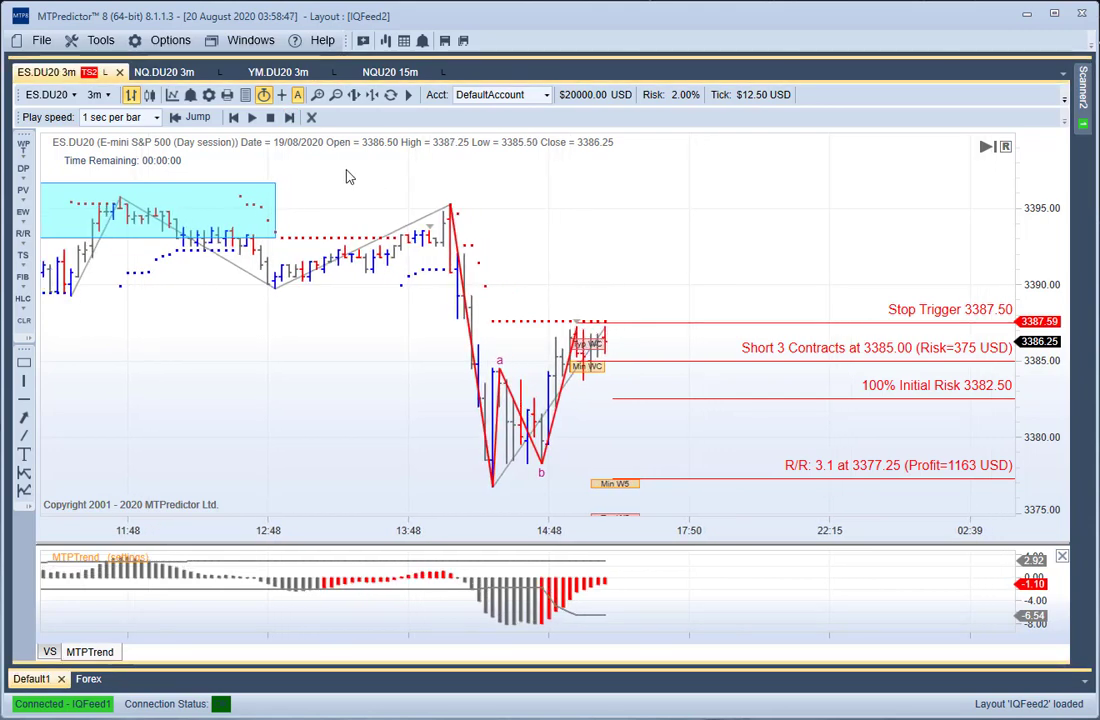
left_click(288, 118)
left_click(288, 118)
left_click(288, 118)
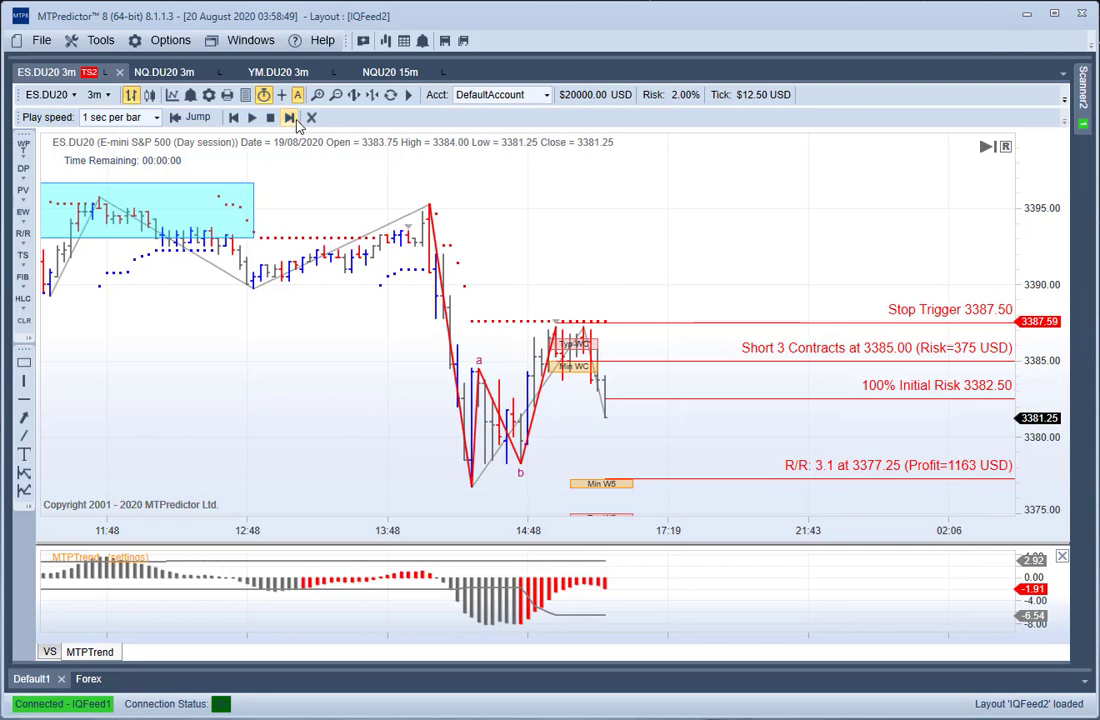
left_click(313, 117)
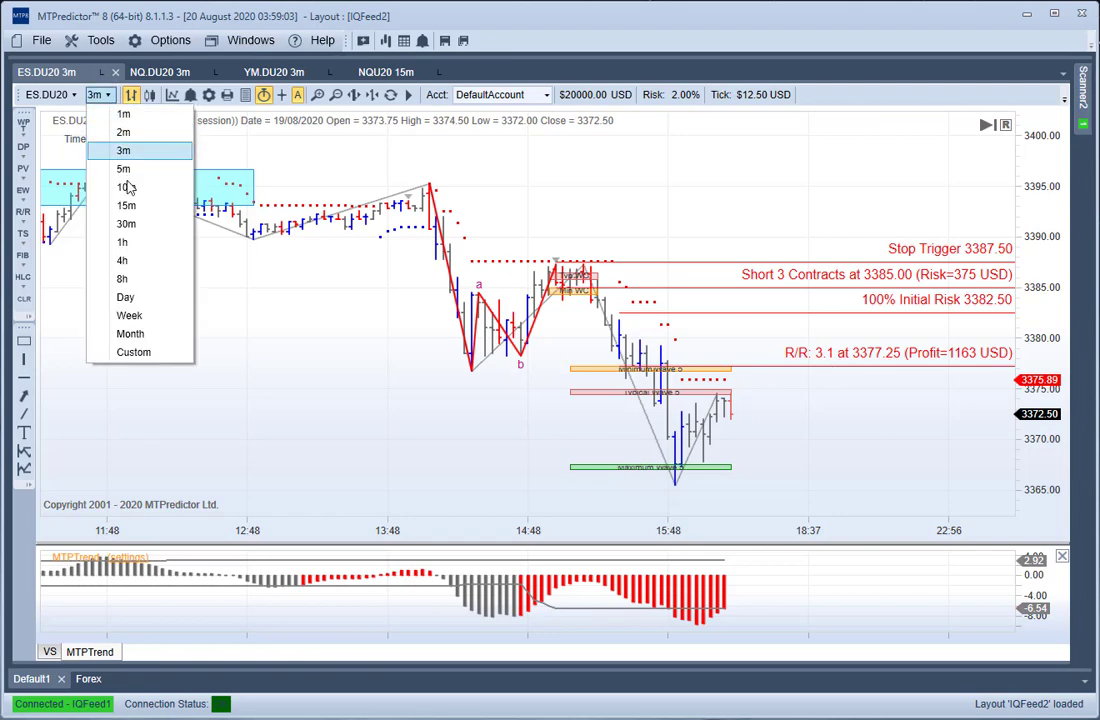
Add Decision Point zones to the ES 15m chart and remove the purple Maximum zone.
left_click(126, 205)
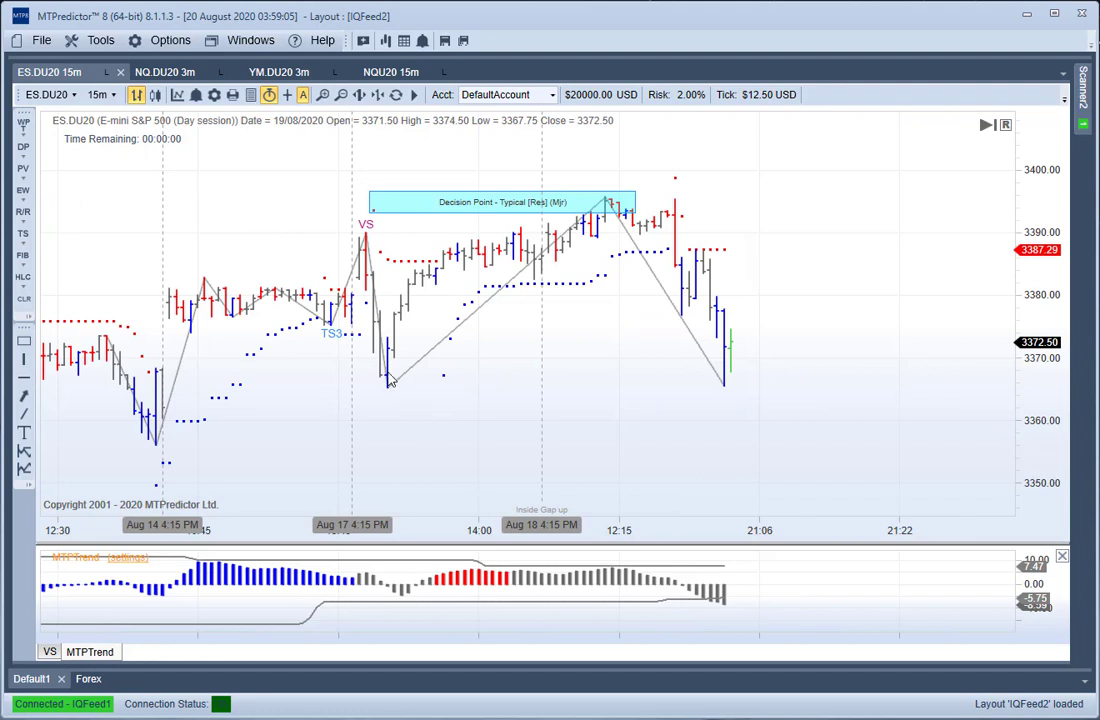
right_click(390, 381)
left_click(432, 462)
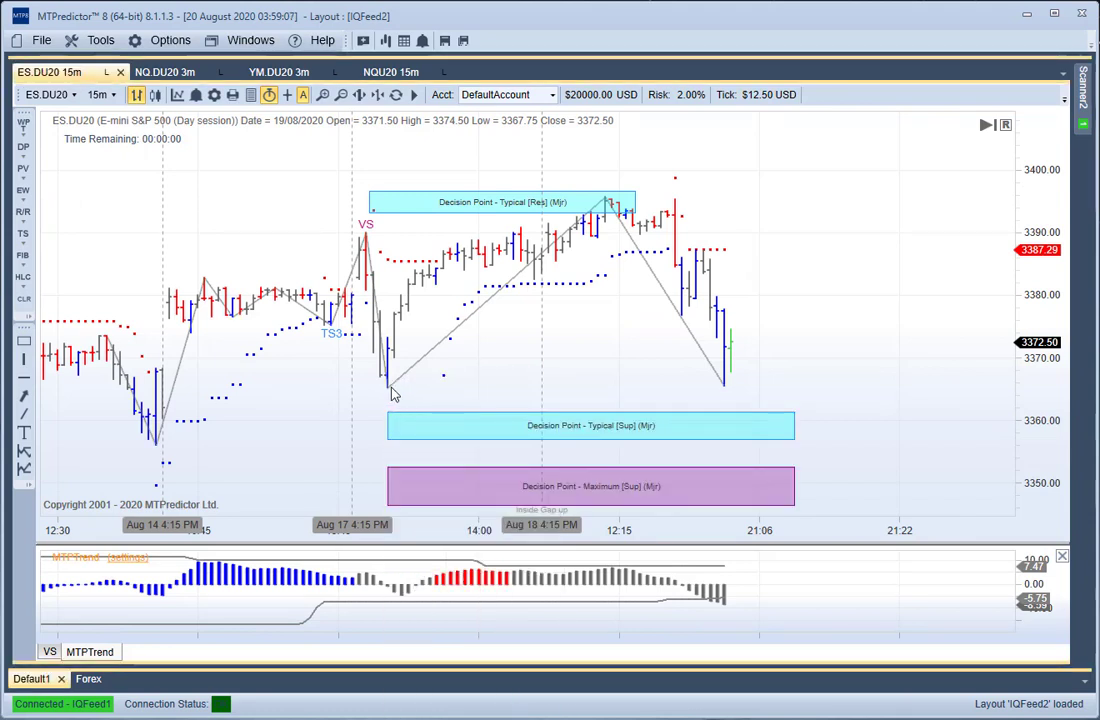
left_click(491, 491)
right_click(492, 494)
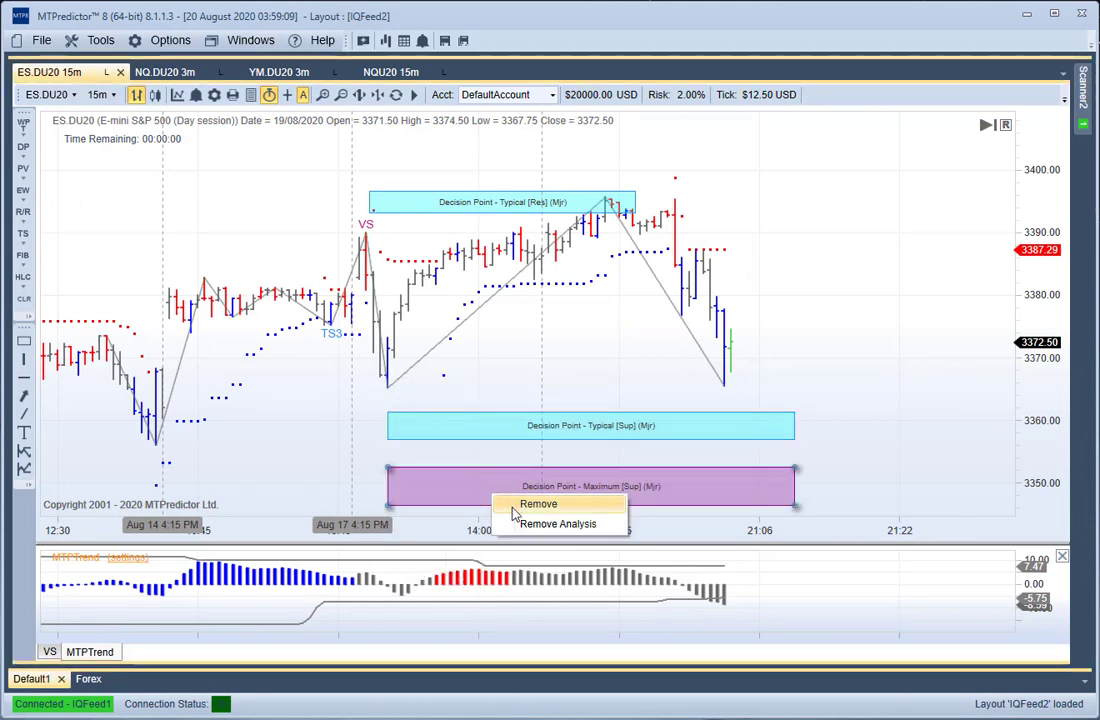
left_click(515, 507)
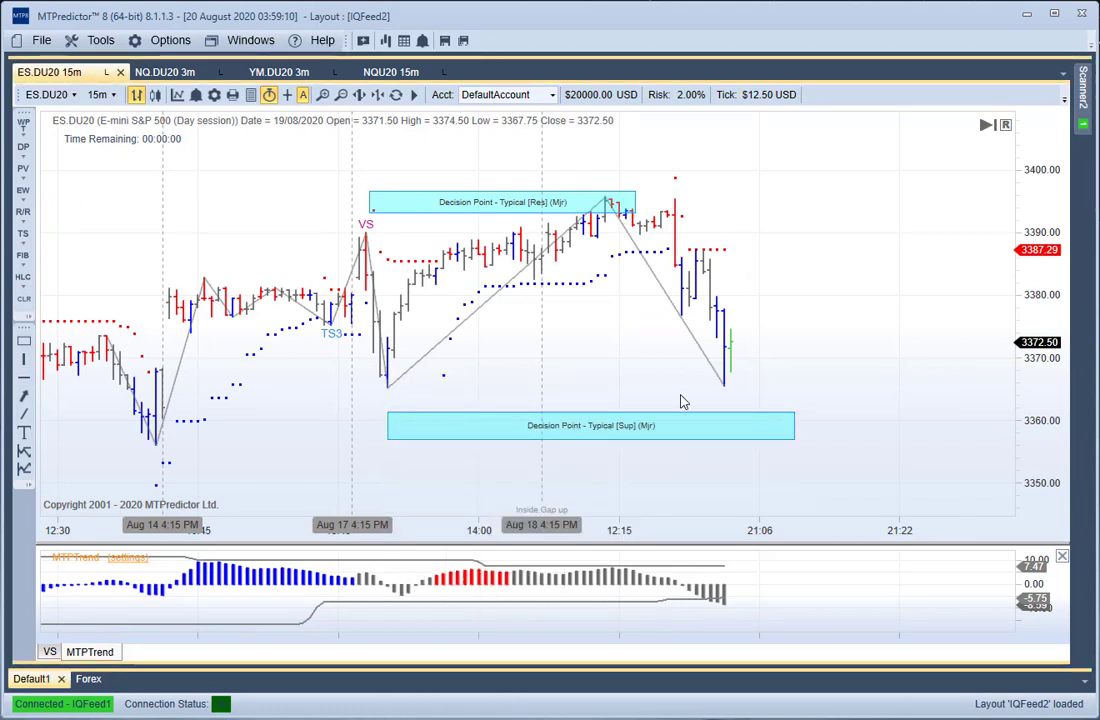
Back on ES 3m, lower the short's profit target to 3372.50 for R/R 5.0.
left_click(100, 94)
left_click(112, 148)
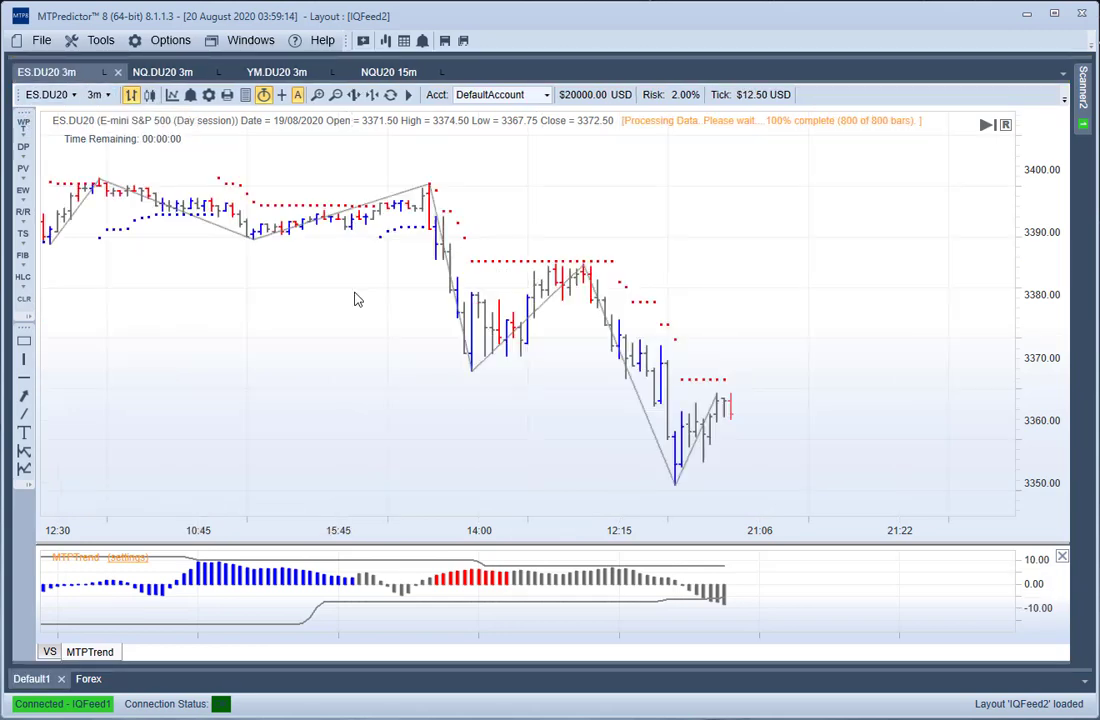
left_click_drag(755, 368, 752, 413)
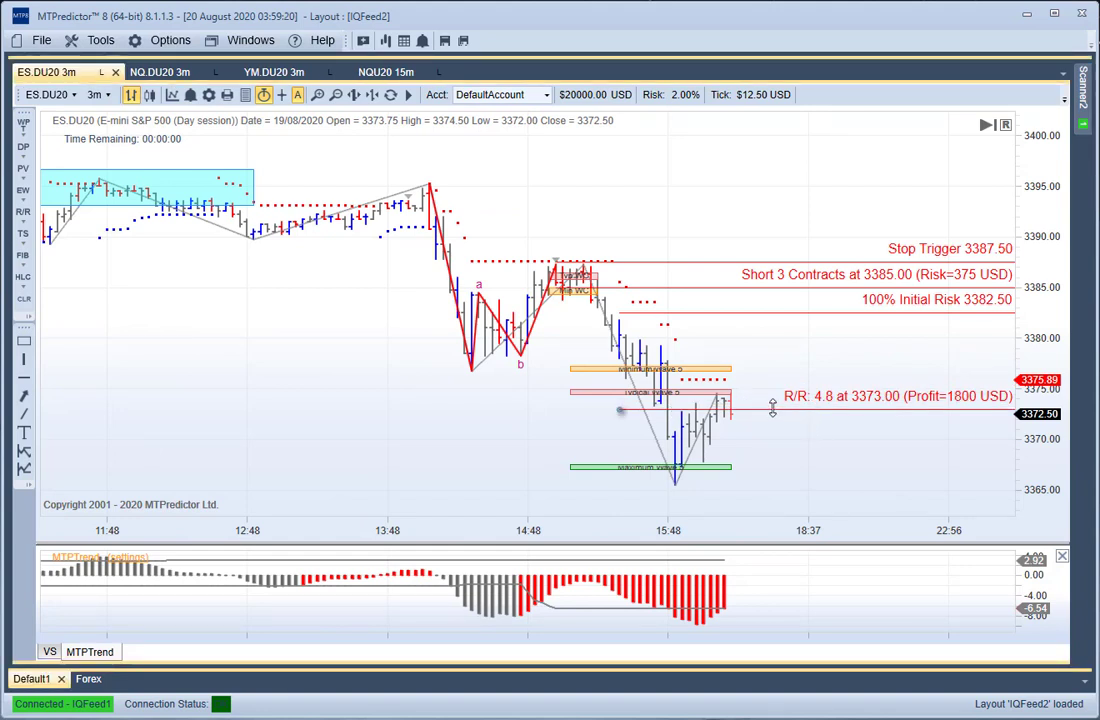
left_click_drag(770, 410, 761, 415)
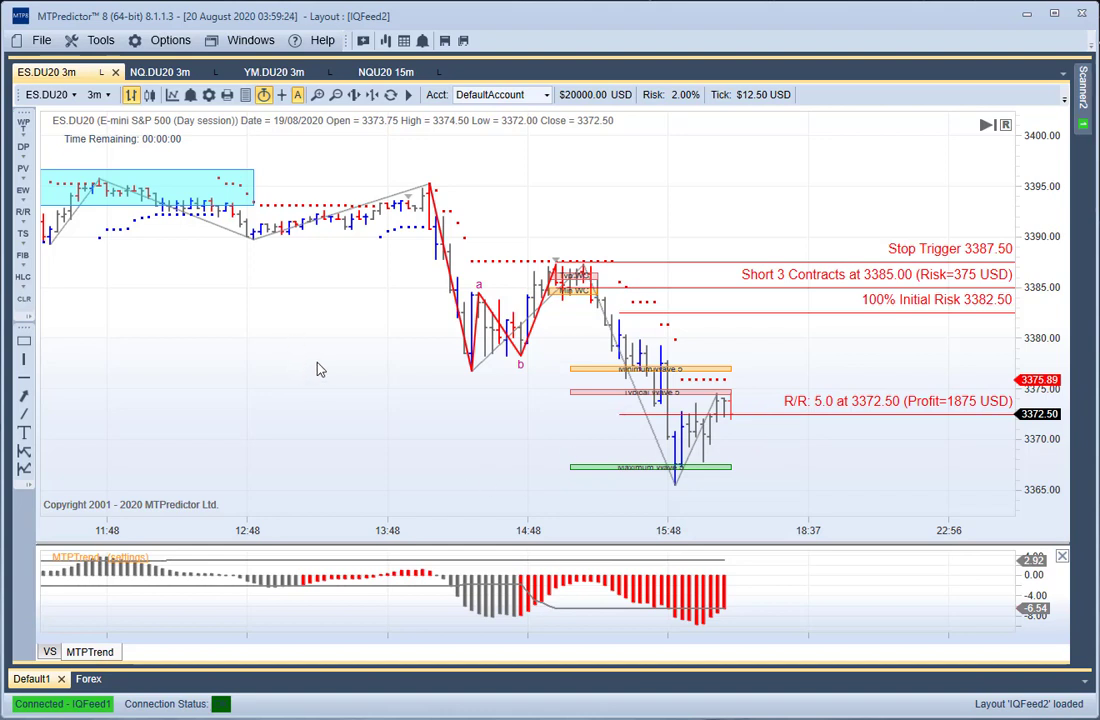
left_click_drag(317, 370, 321, 380)
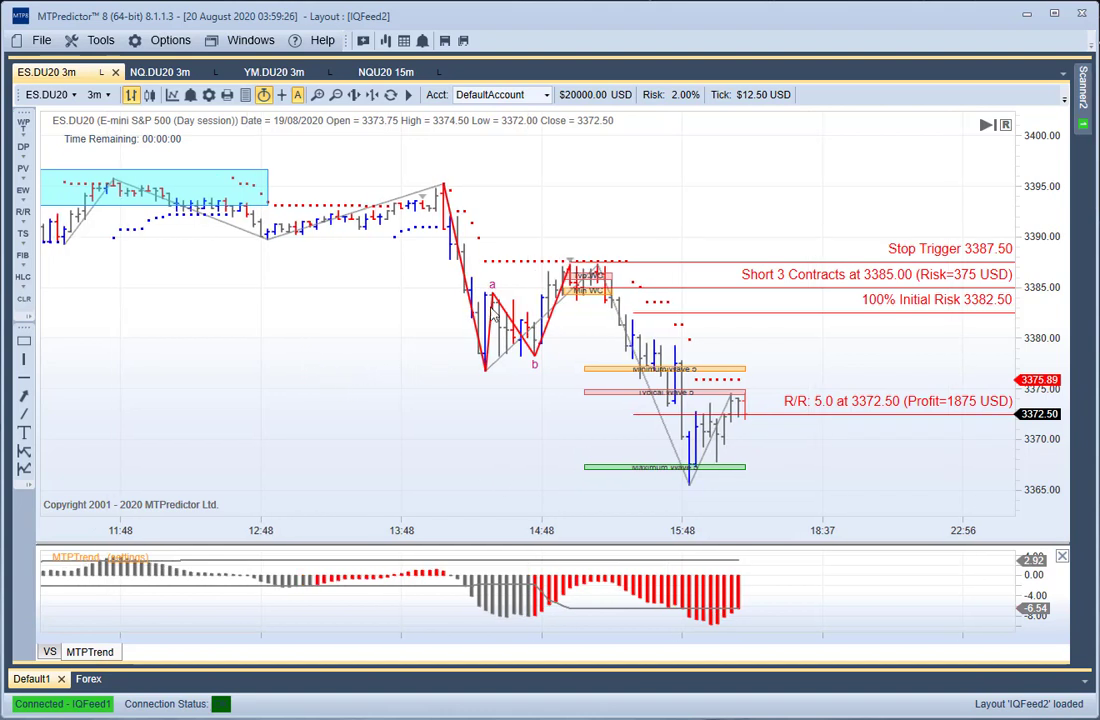